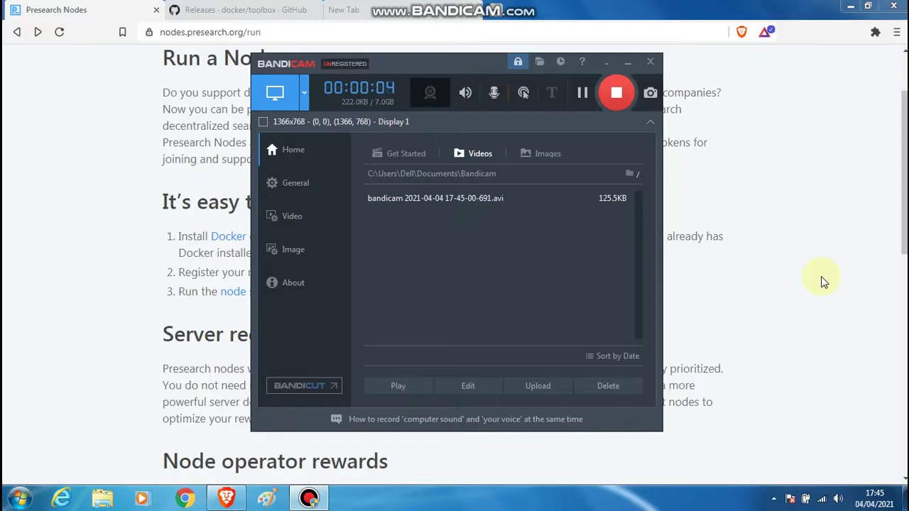
Step: Minimize Bandicam and bring up the docker/toolbox GitHub releases tab listing DockerToolbox-19.03.1.exe
click(630, 65)
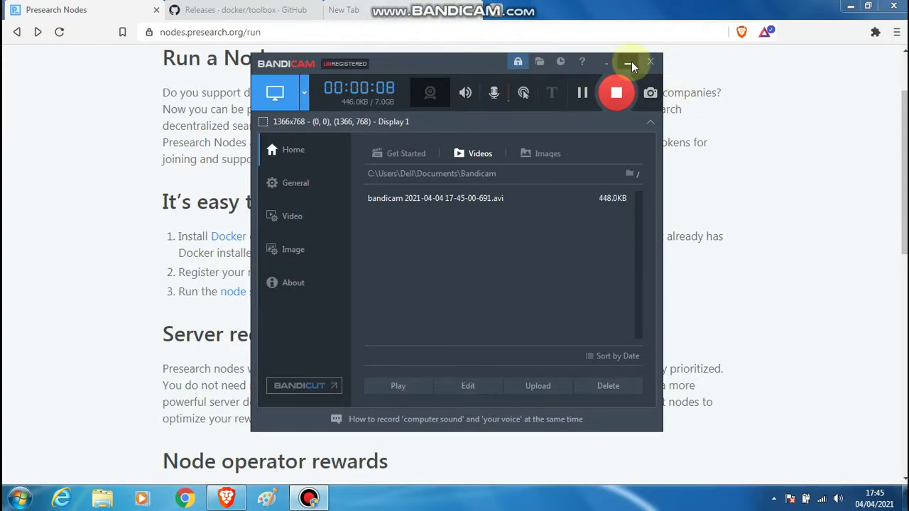
click(227, 10)
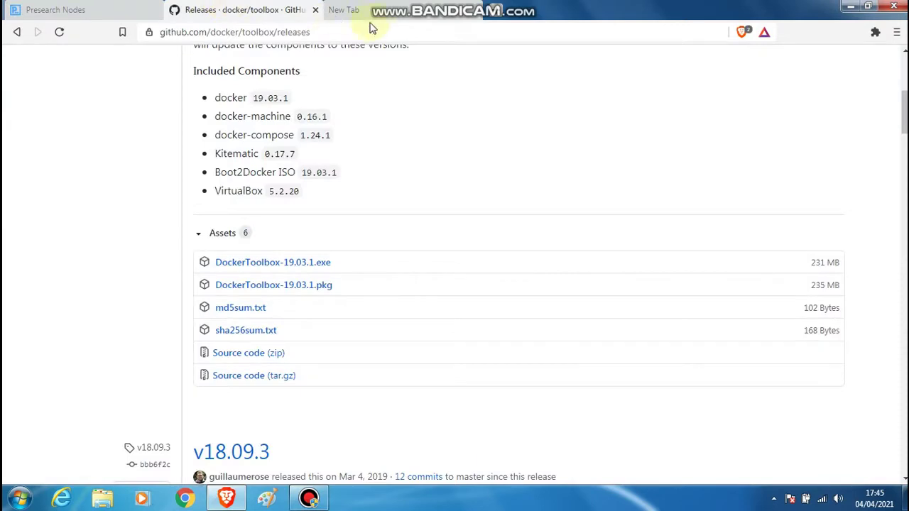
Step: Search 'Presearch' from the refreshed new tab to show the PRE token card
click(453, 14)
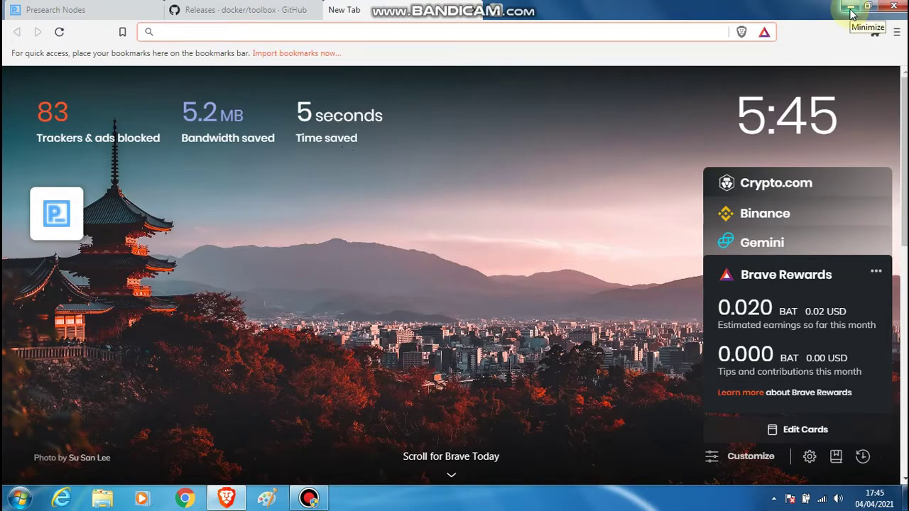
click(252, 7)
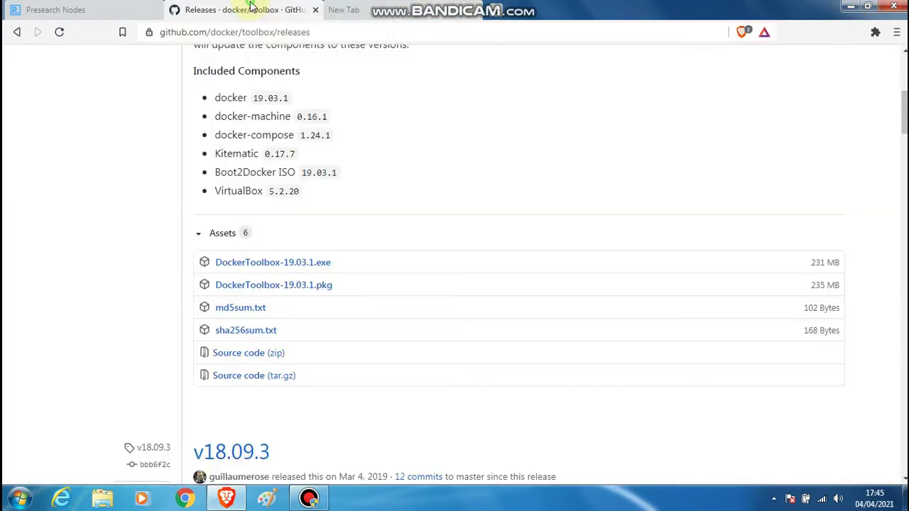
click(439, 18)
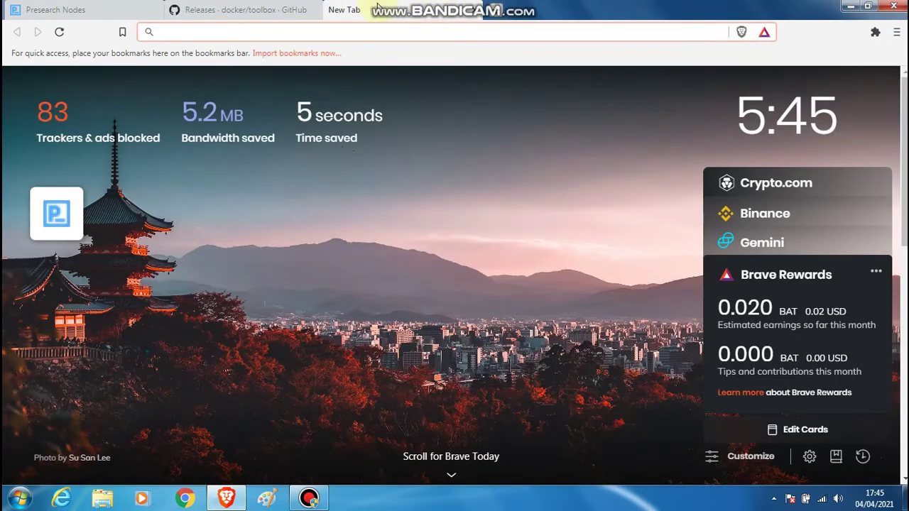
click(242, 9)
click(419, 8)
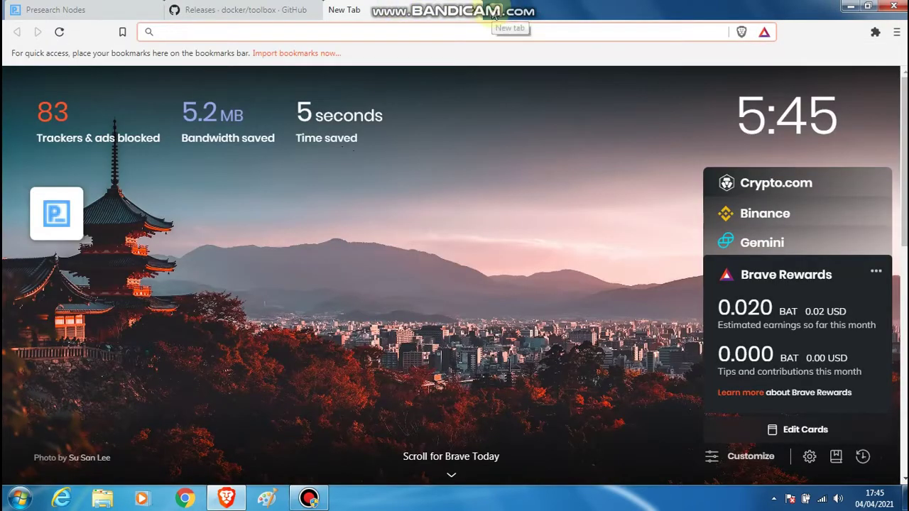
key(F5)
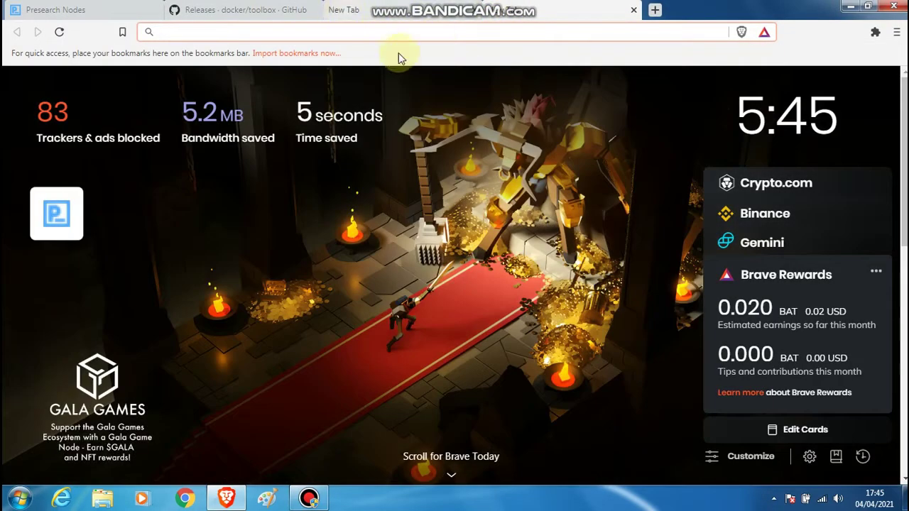
text(Presearch)
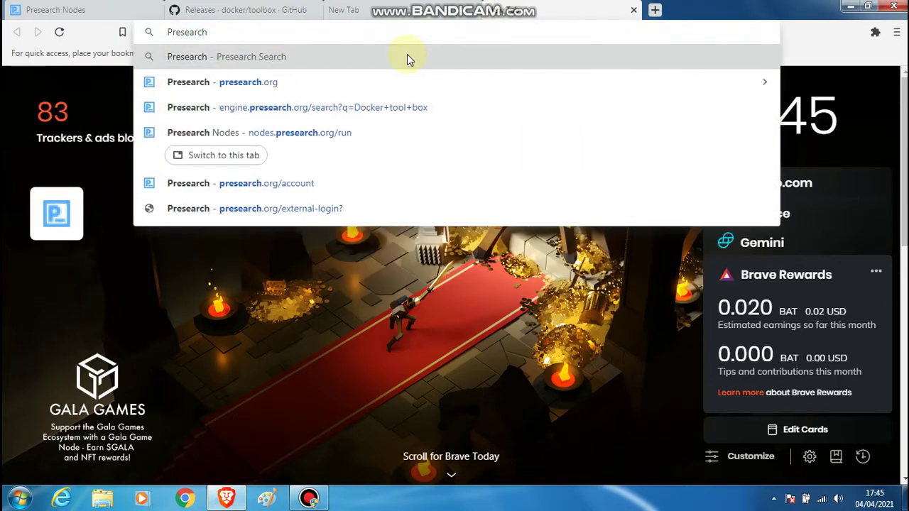
key(Return)
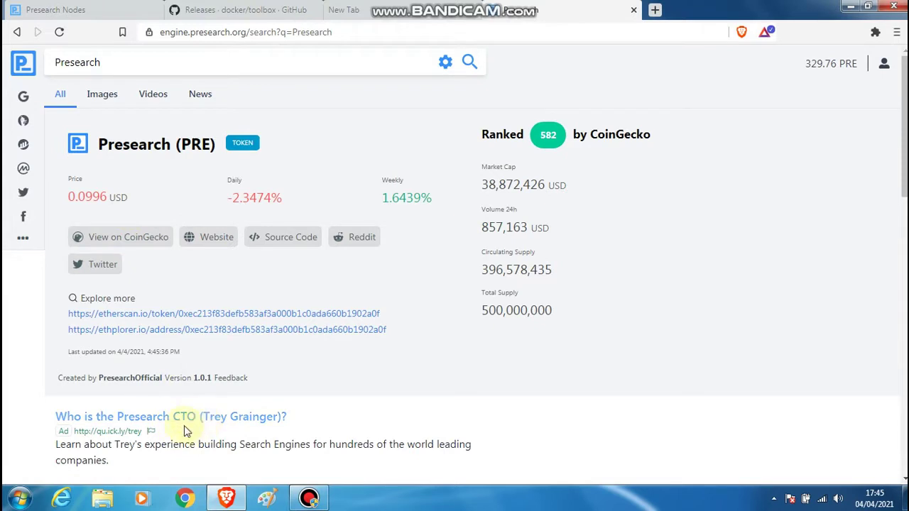
Step: Go via the account menu to Presearch Nodes and open the Launch A Node instructions at nodes.presearch.org/run
click(883, 64)
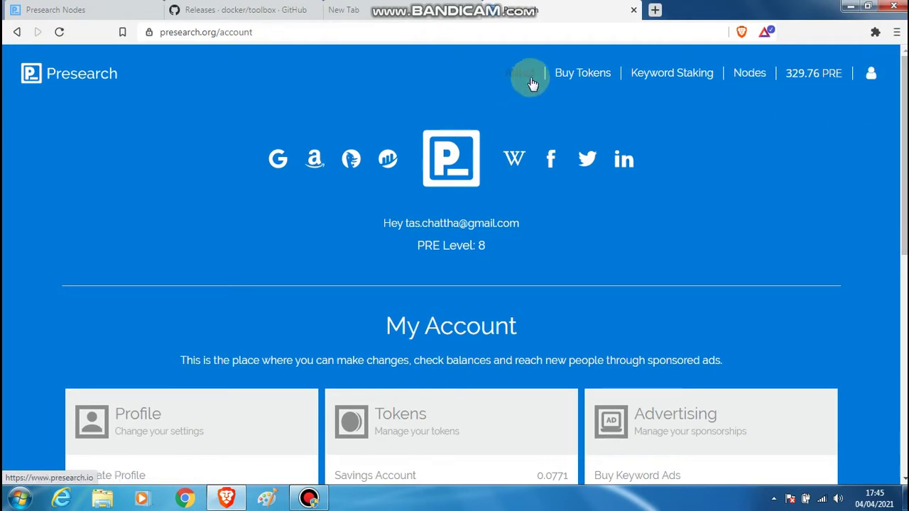
click(874, 74)
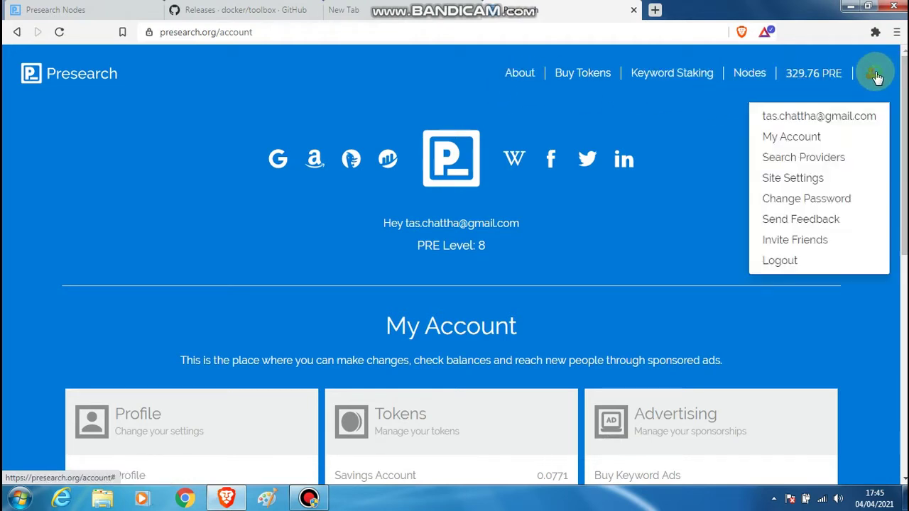
click(743, 75)
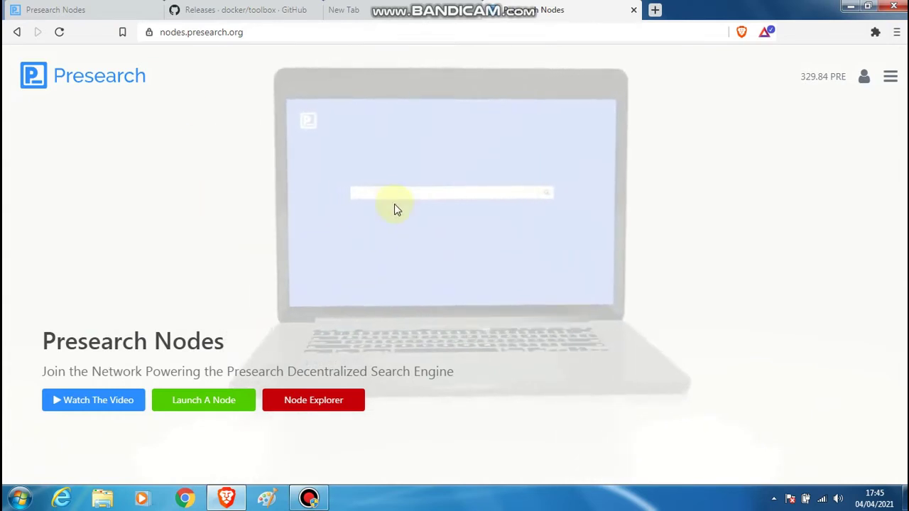
click(218, 402)
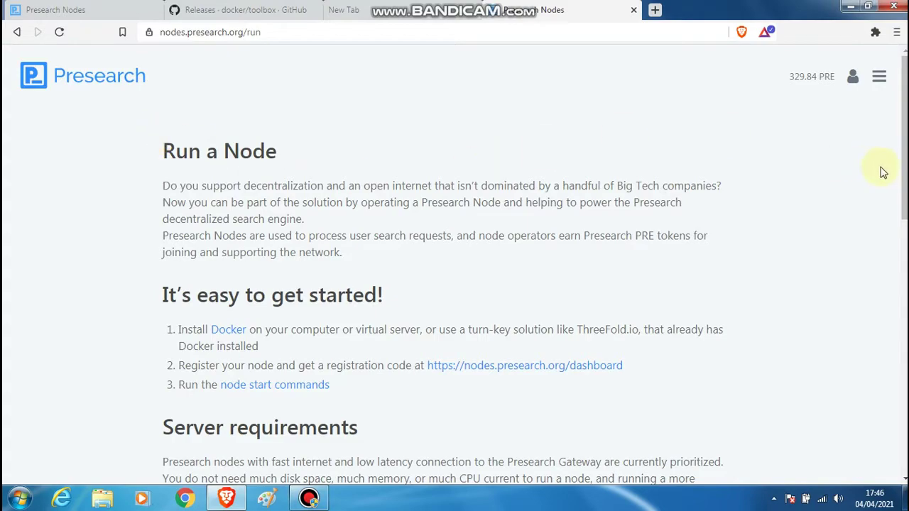
scroll(903, 178, down, 5)
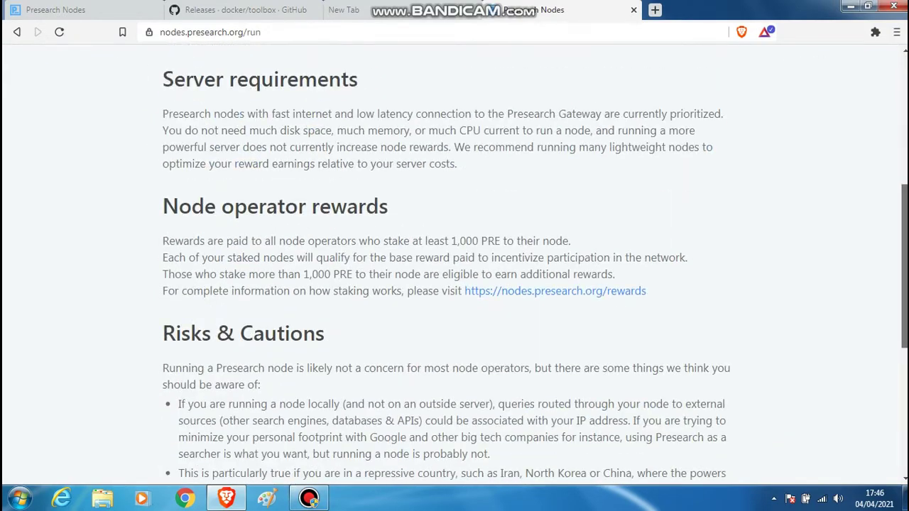
scroll(867, 299, down, 5)
scroll(866, 299, up, 6)
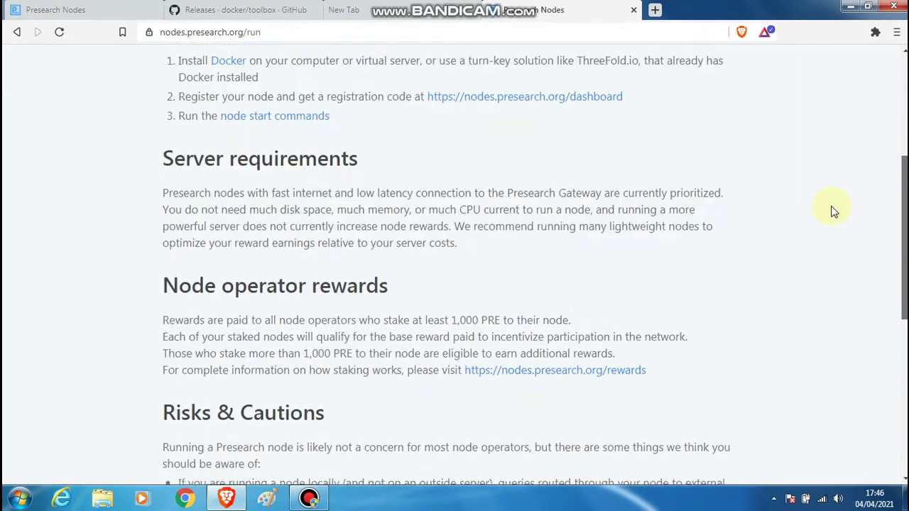
scroll(824, 192, up, 3)
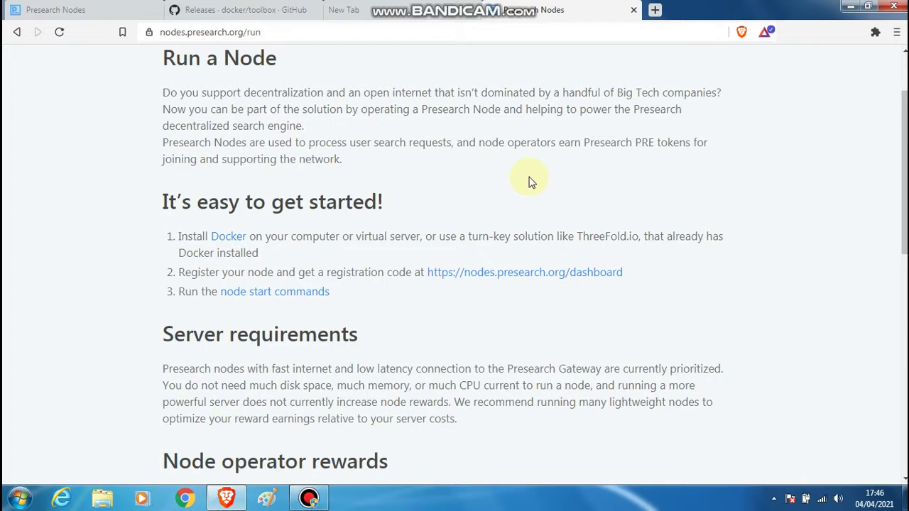
click(655, 11)
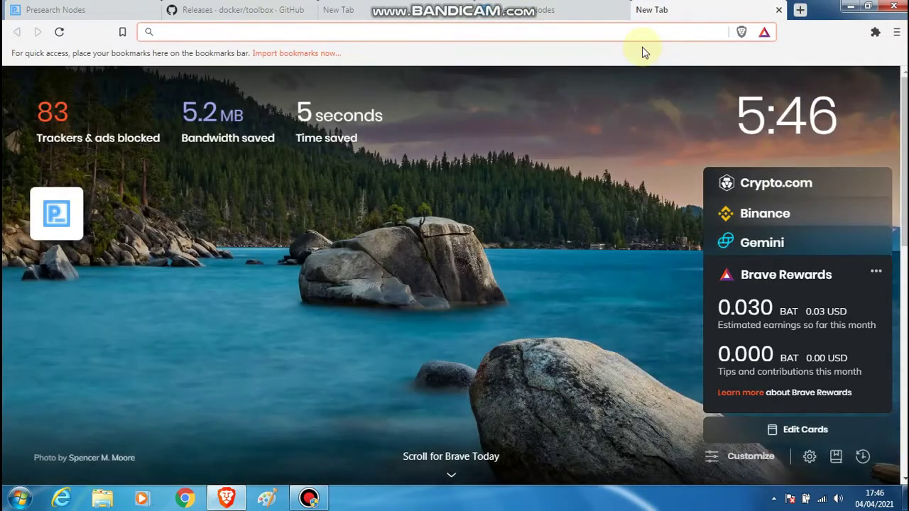
click(402, 9)
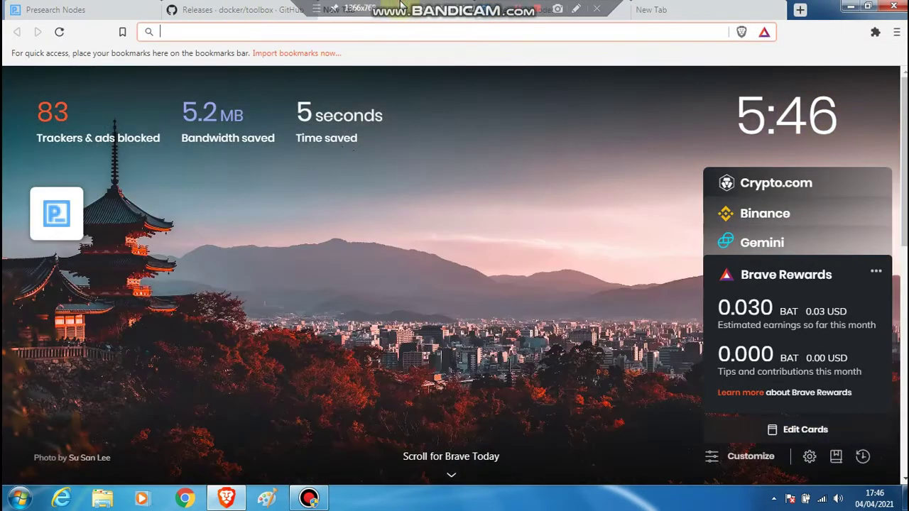
click(642, 10)
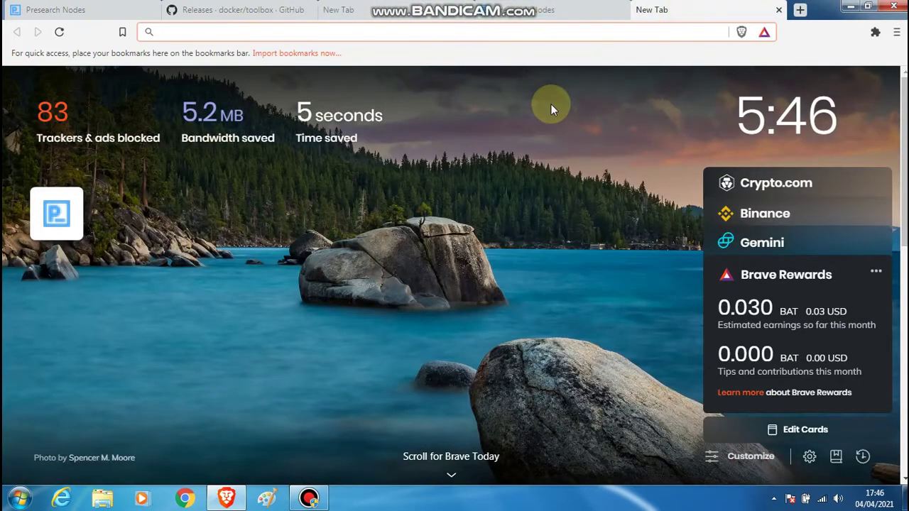
text(Presea)
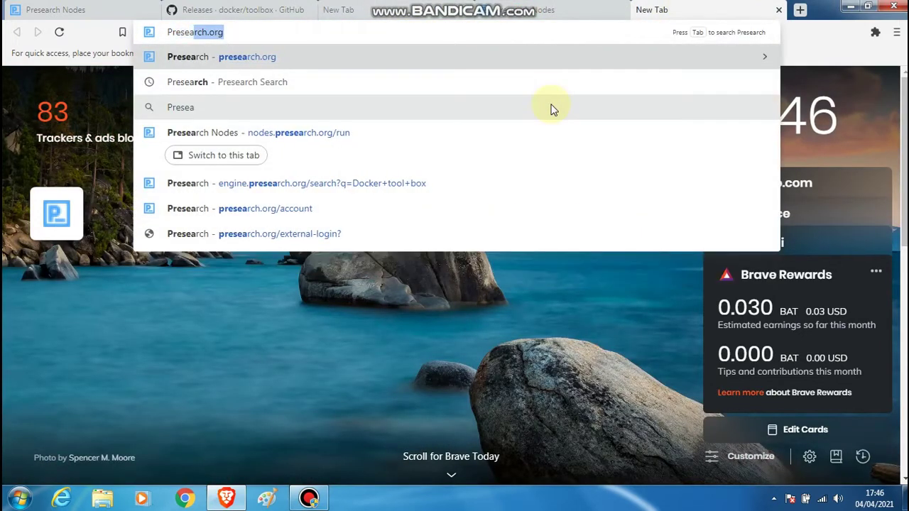
text(rch.or)
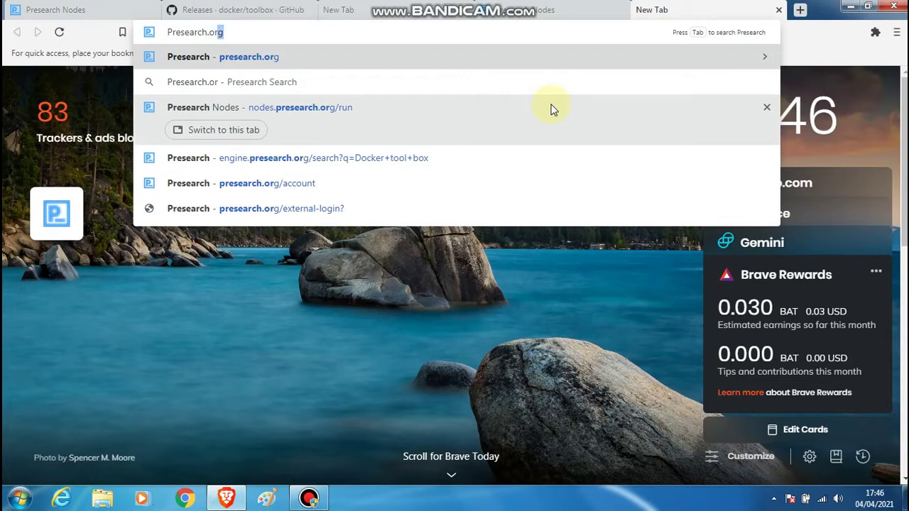
key(Return)
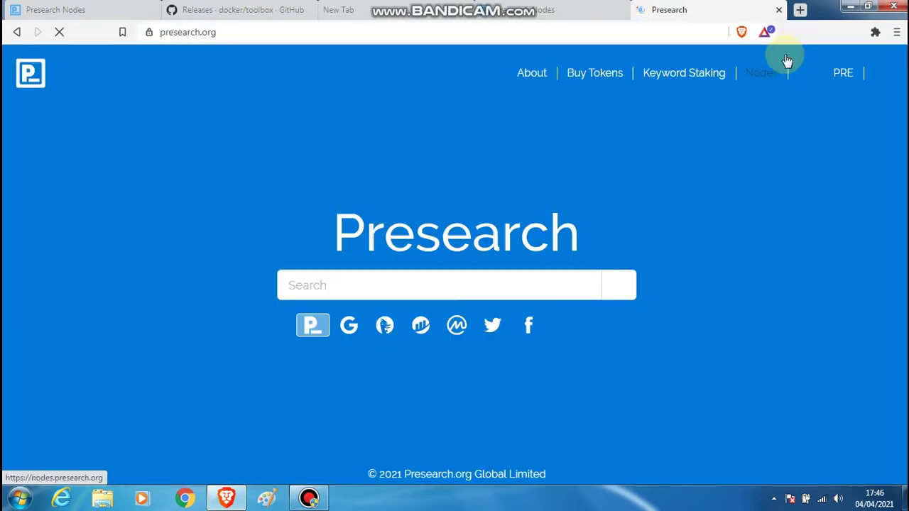
click(757, 73)
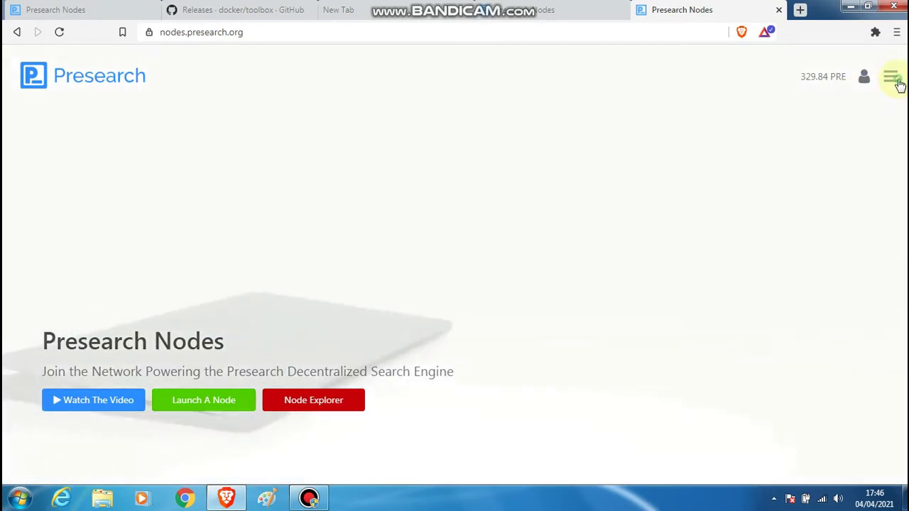
click(895, 81)
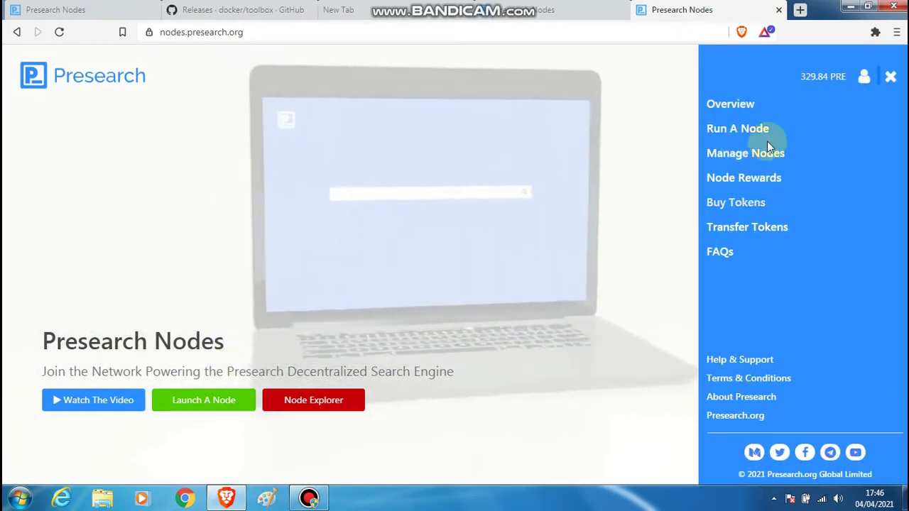
click(757, 158)
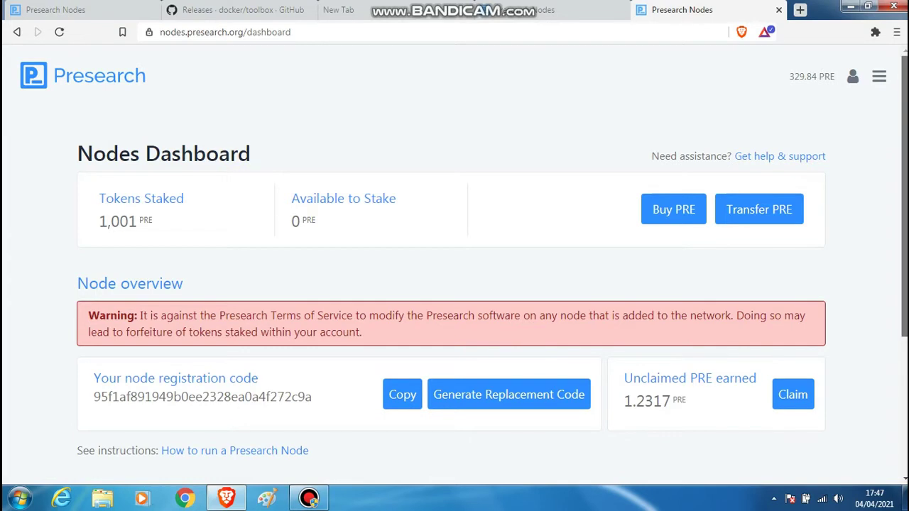
scroll(904, 213, down, 2)
scroll(902, 284, down, 1)
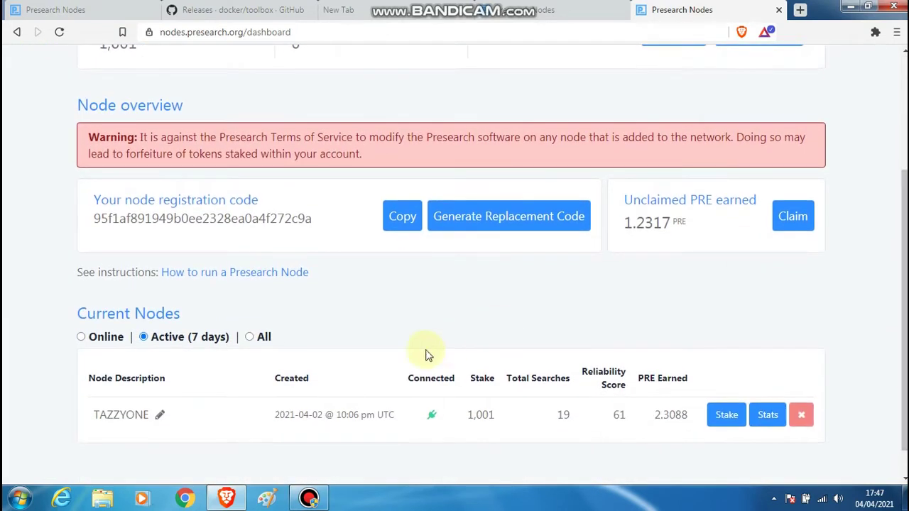
click(81, 338)
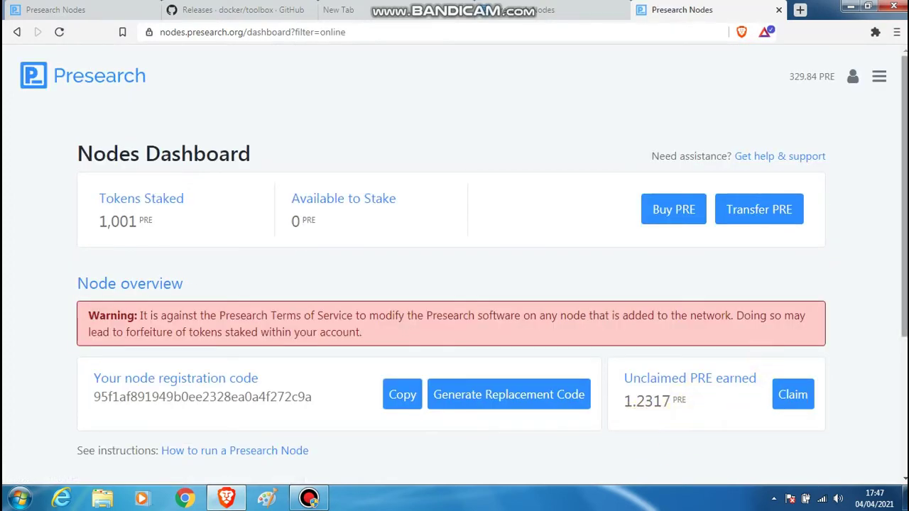
scroll(791, 298, down, 3)
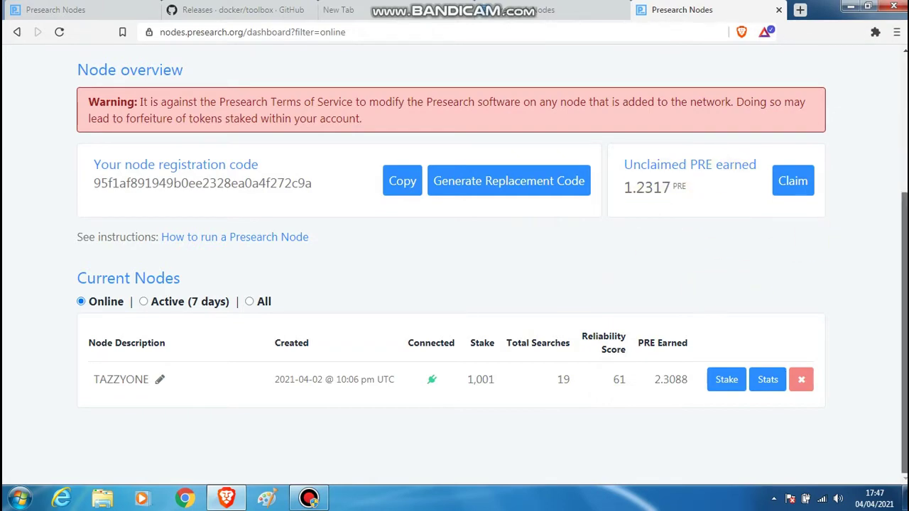
scroll(893, 152, up, 2)
scroll(893, 152, down, 2)
scroll(877, 126, up, 3)
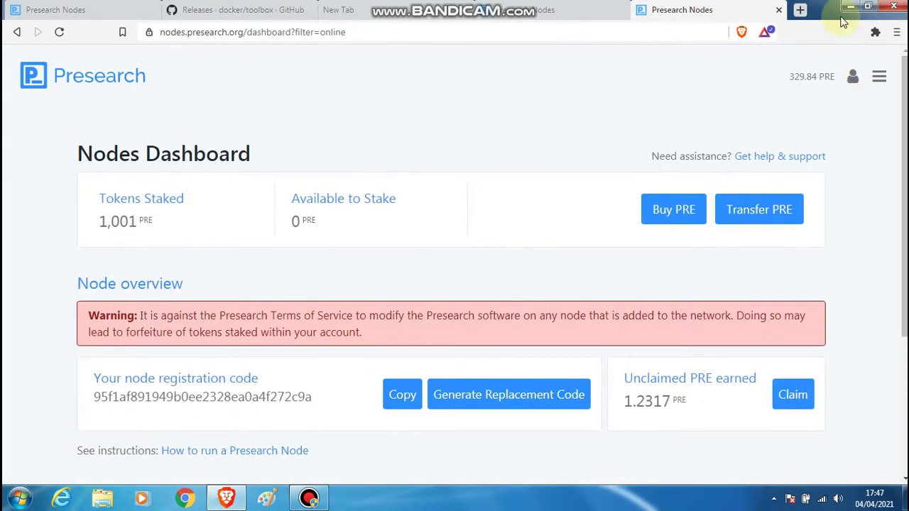
Step: Close the Presearch Nodes tab and return to the docker/toolbox releases tab
click(778, 11)
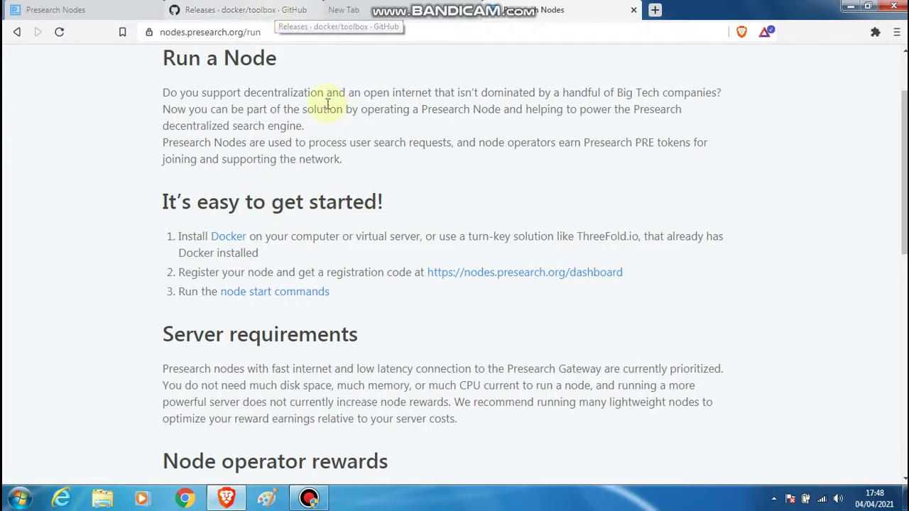
click(288, 9)
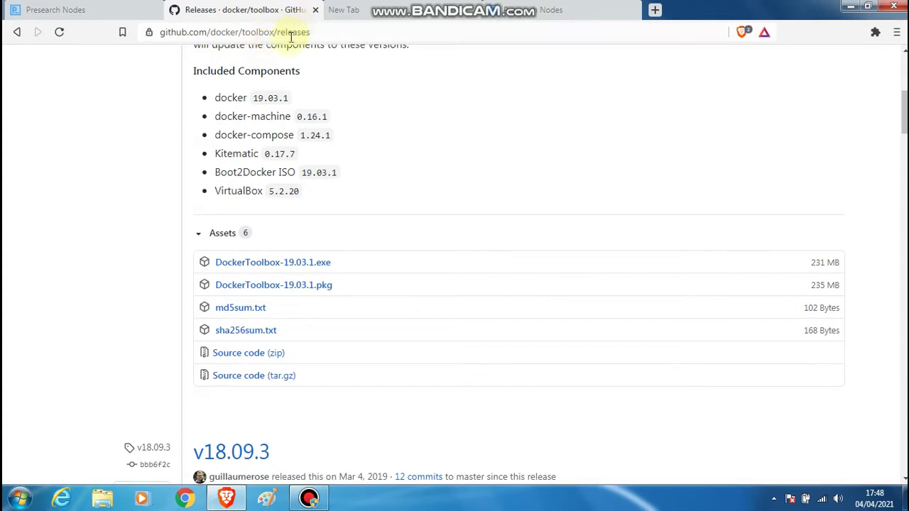
Step: Select the releases page URL and bring up the Windows Start menu
click(339, 31)
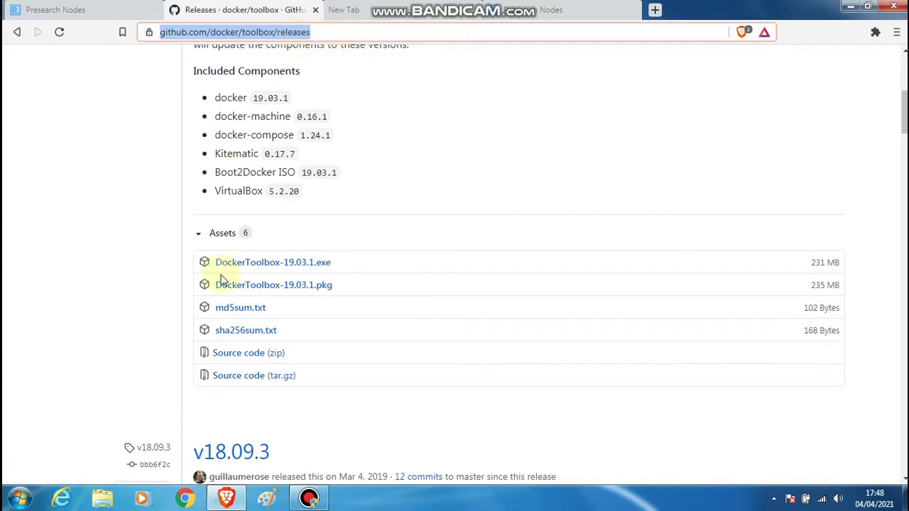
click(20, 498)
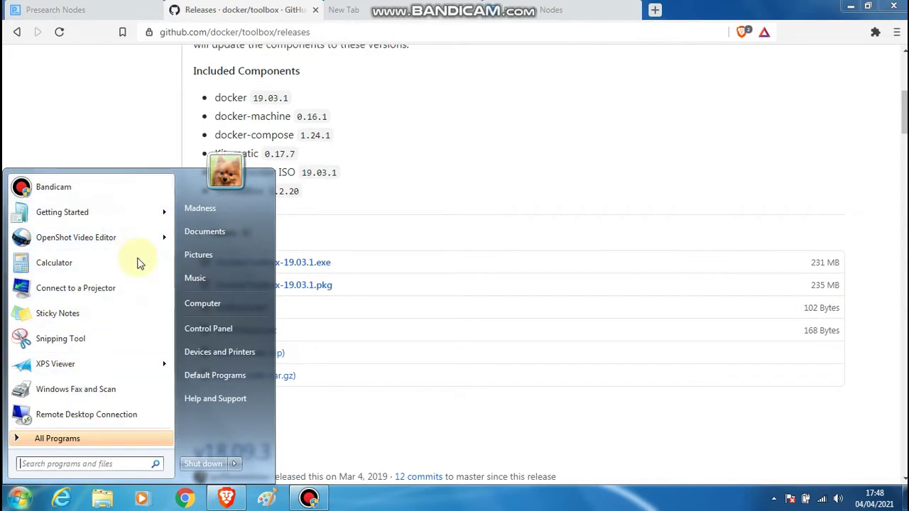
Step: Launch Notepad from Accessories, add a blank line, and minimize it
click(97, 437)
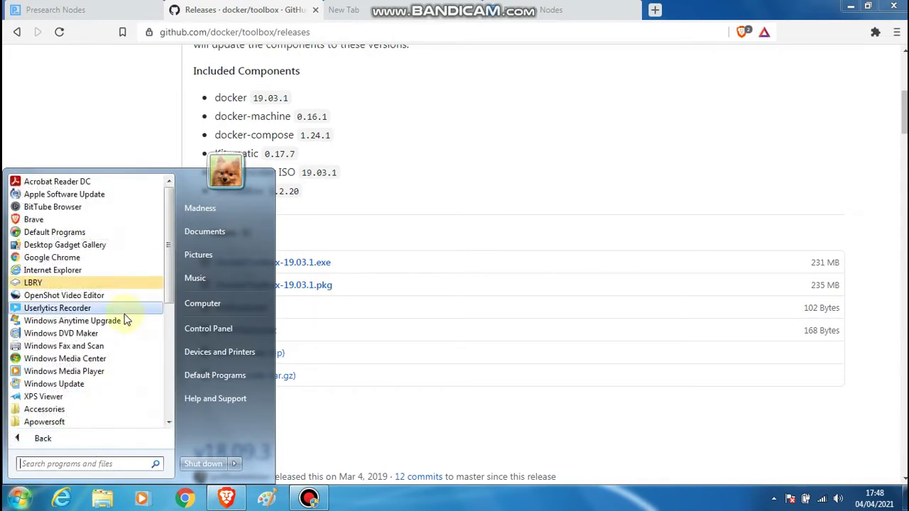
click(89, 409)
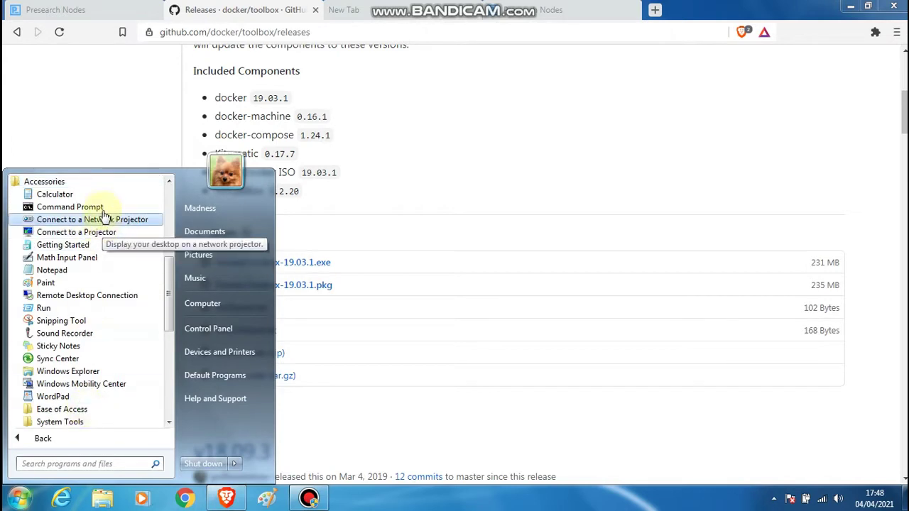
click(102, 271)
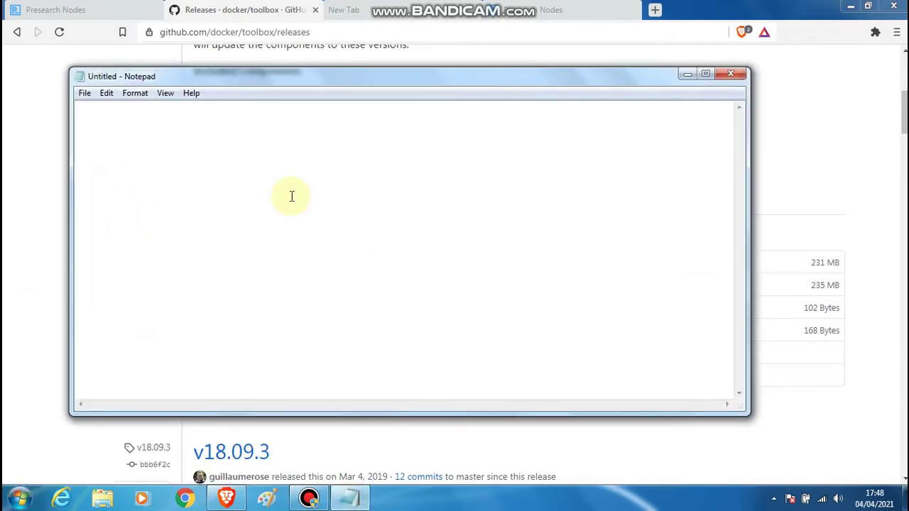
key(Return)
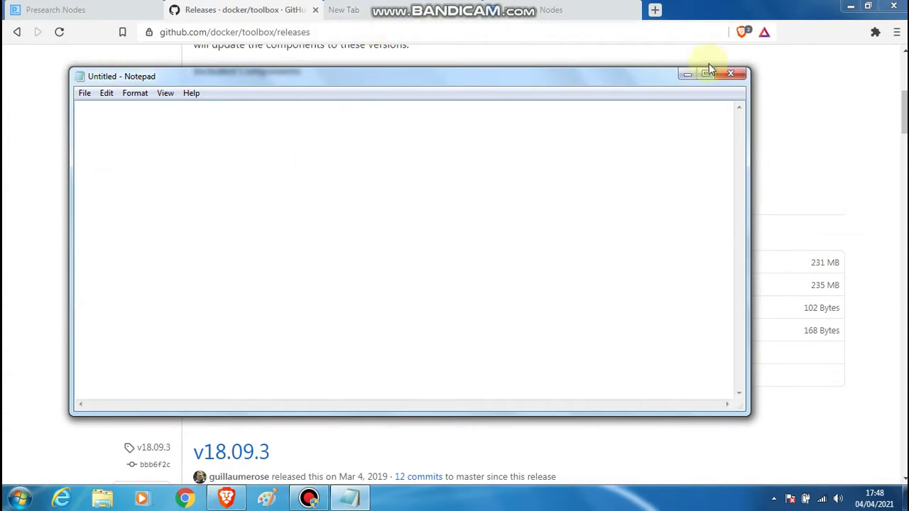
click(688, 74)
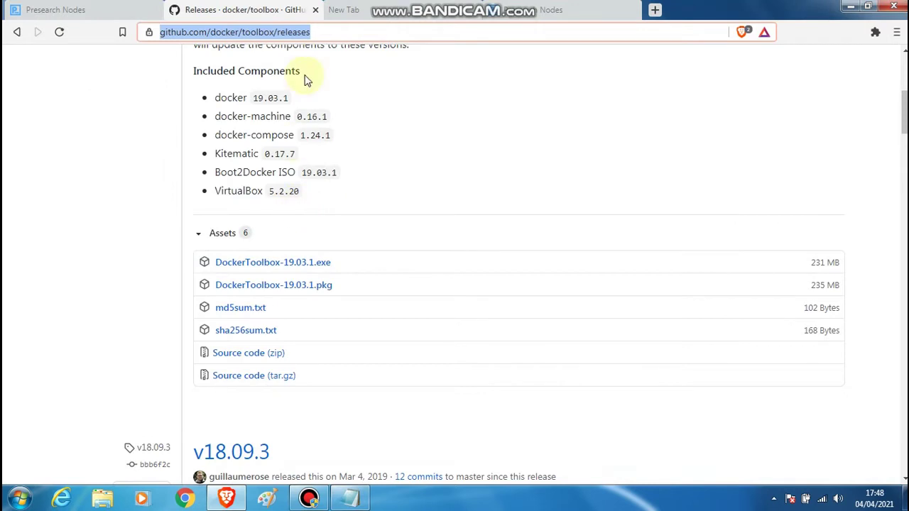
Step: Copy the releases URL and paste it in Notepad under a 'Docker Link' heading
right_click(278, 34)
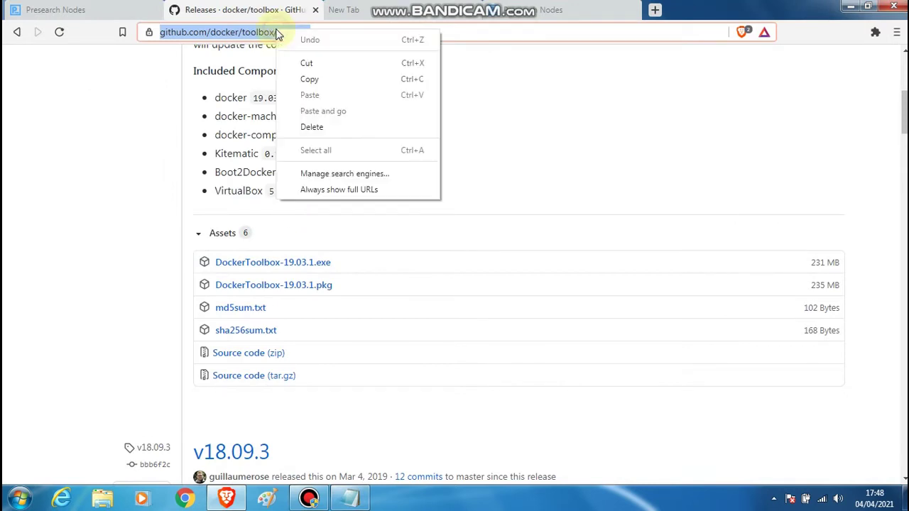
click(321, 78)
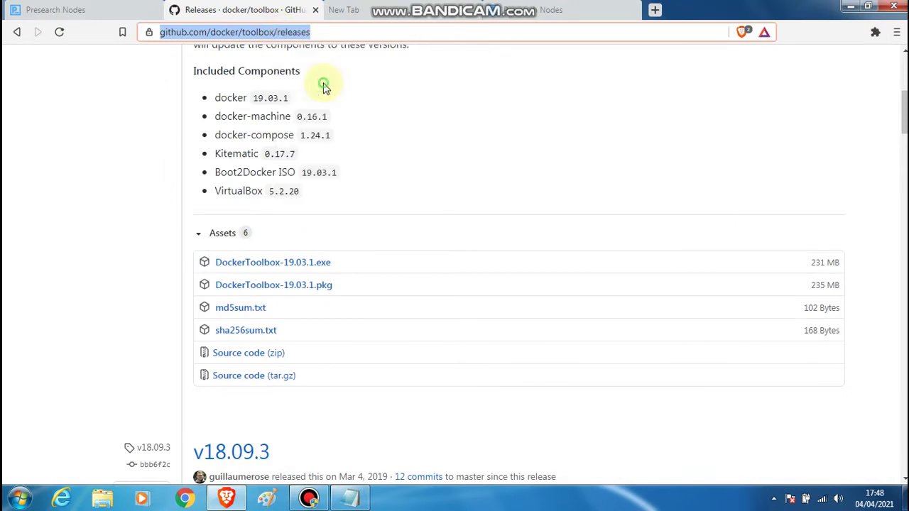
click(350, 498)
text(Docker Link)
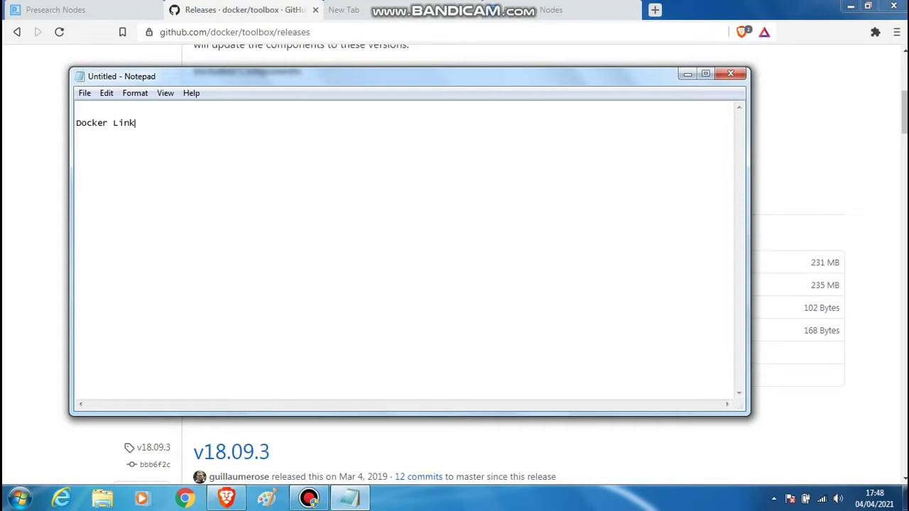
key(ctrl+v)
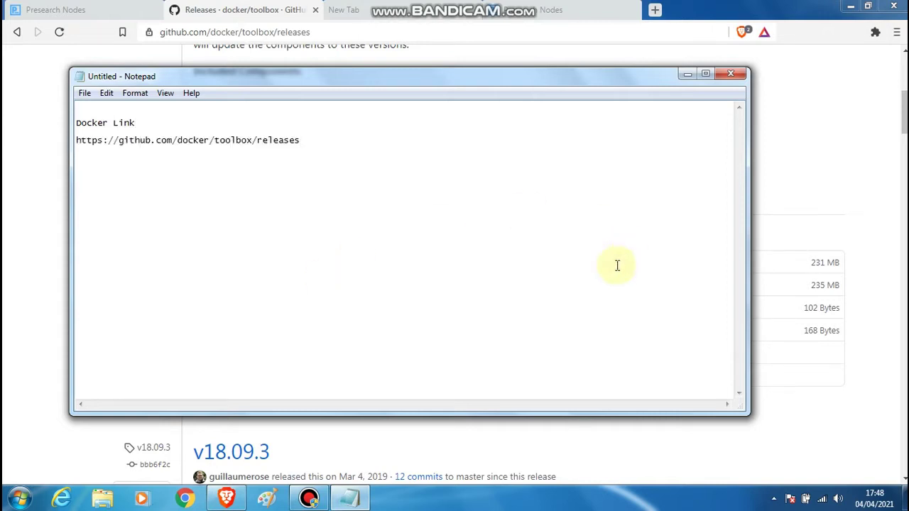
click(687, 75)
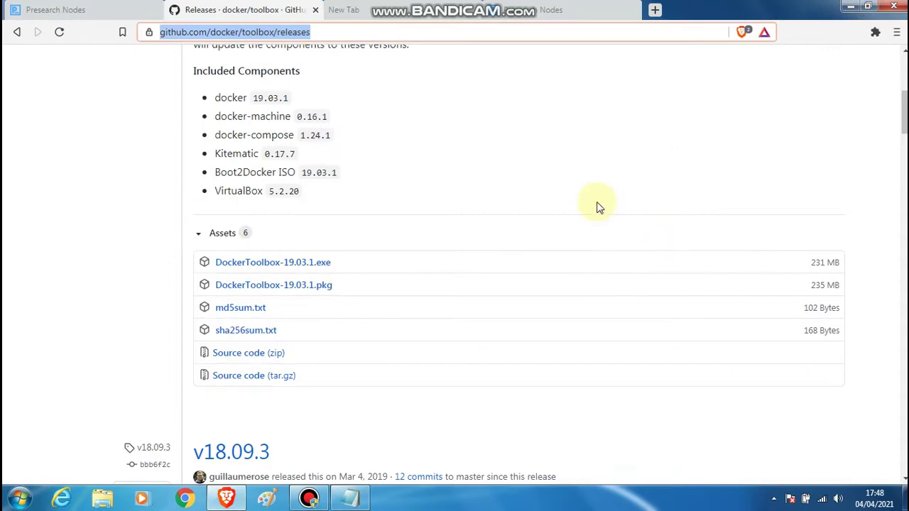
Step: Save DockerToolbox-19.03.1.exe to Downloads, close the empty tab, and return to Run a Node
click(306, 262)
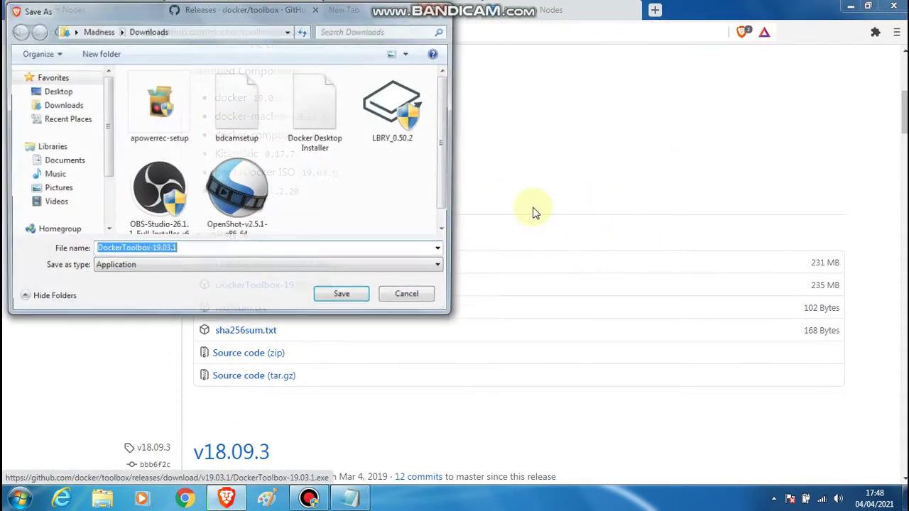
click(343, 302)
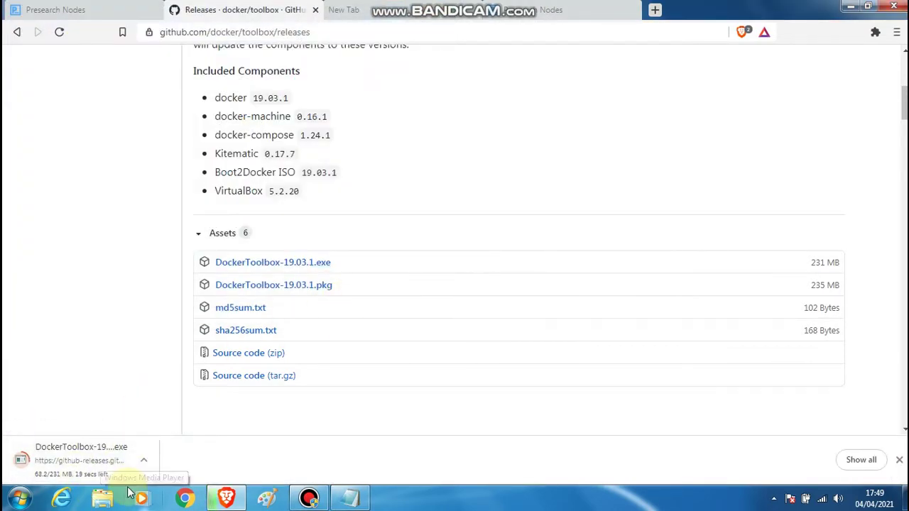
click(408, 11)
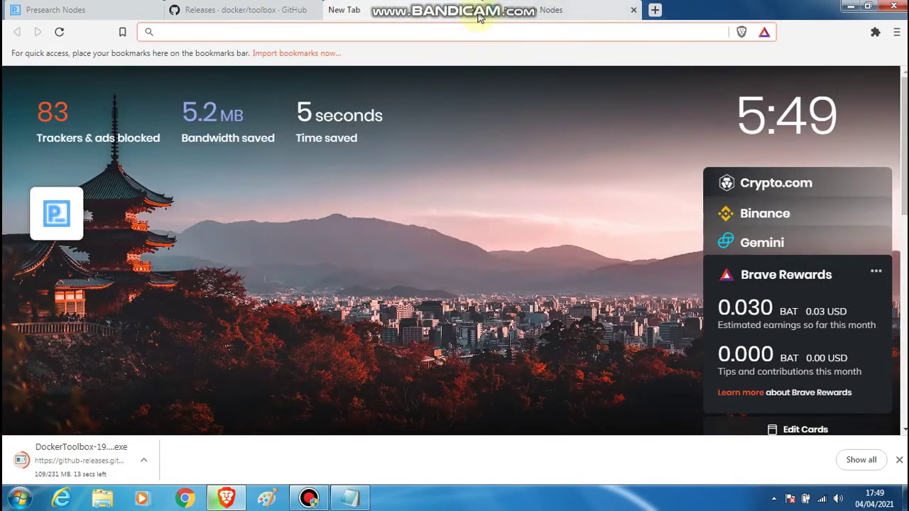
click(474, 10)
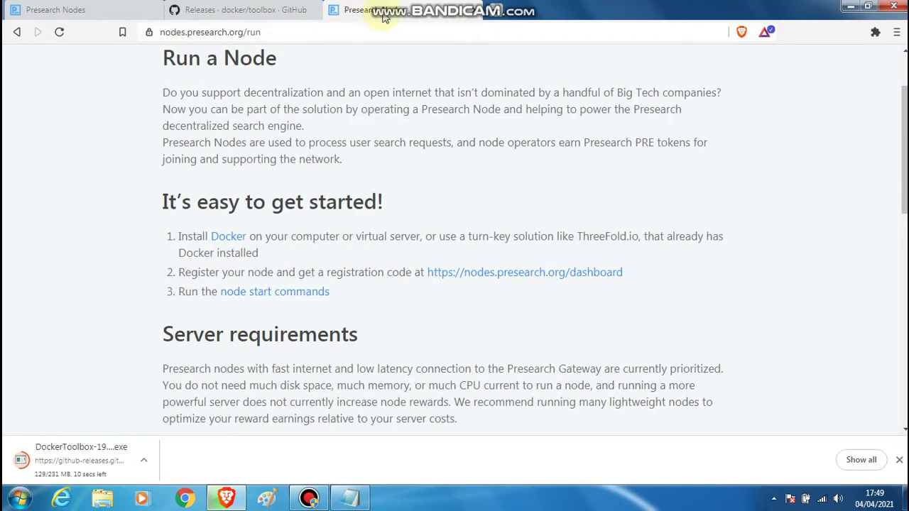
key(ctrl+shift+Tab)
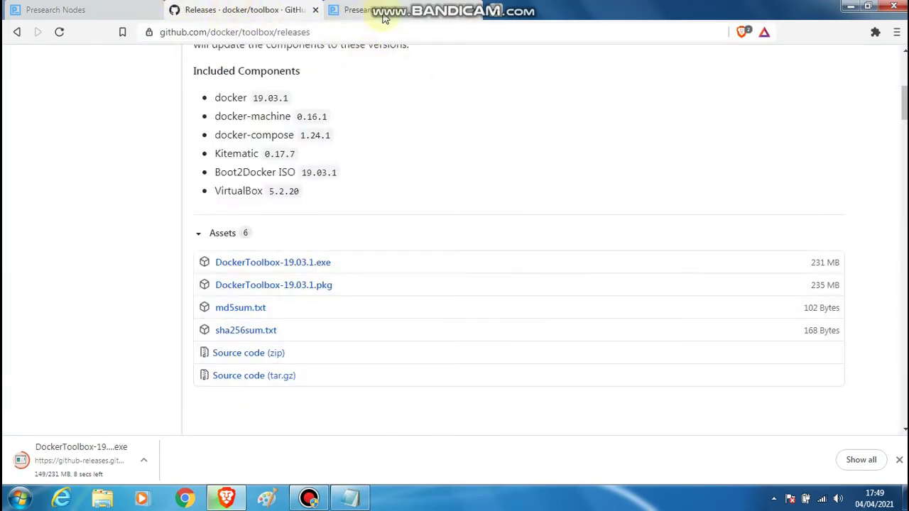
click(369, 11)
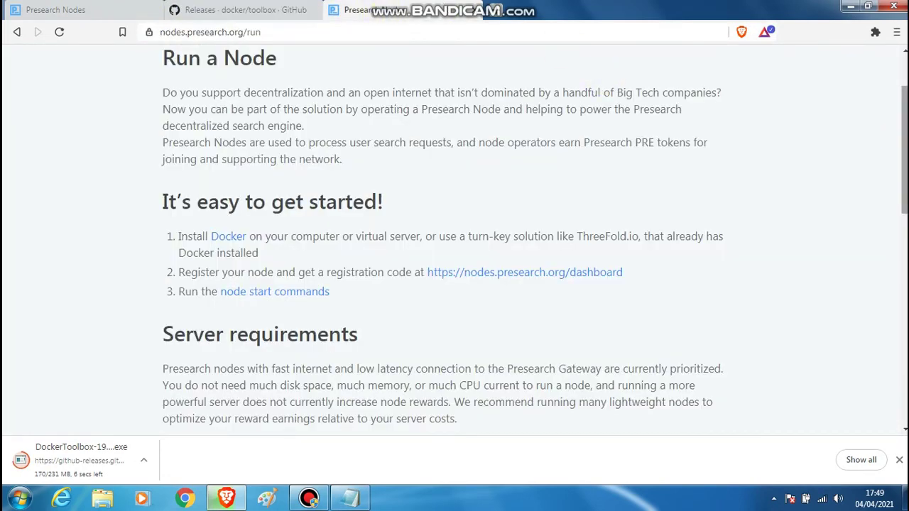
scroll(902, 142, up, 2)
click(879, 75)
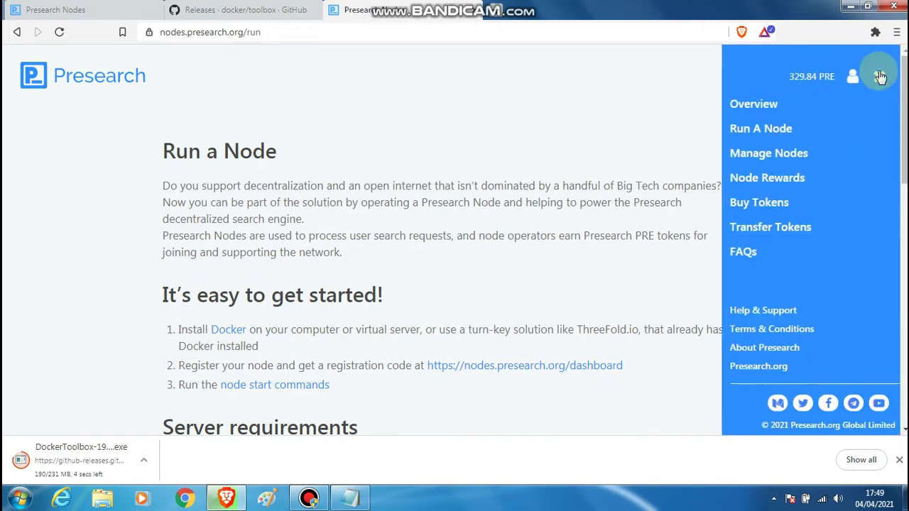
Step: Open Manage Nodes to review the registration code, then go back to the releases tab
click(742, 158)
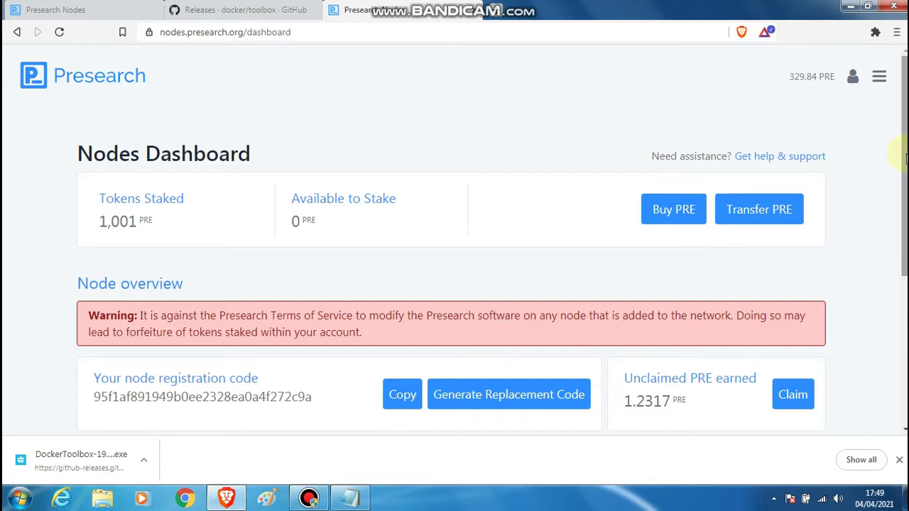
scroll(906, 157, down, 2)
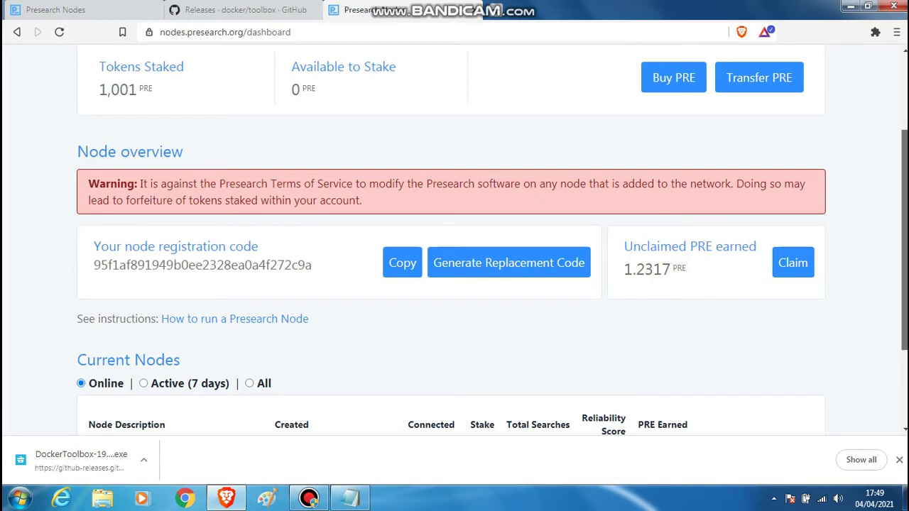
scroll(888, 85, up, 2)
scroll(901, 130, down, 4)
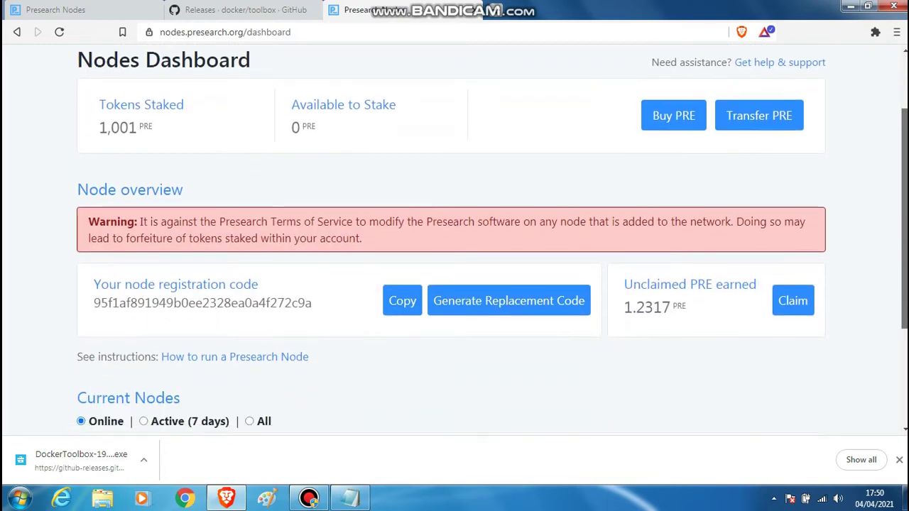
scroll(874, 248, up, 3)
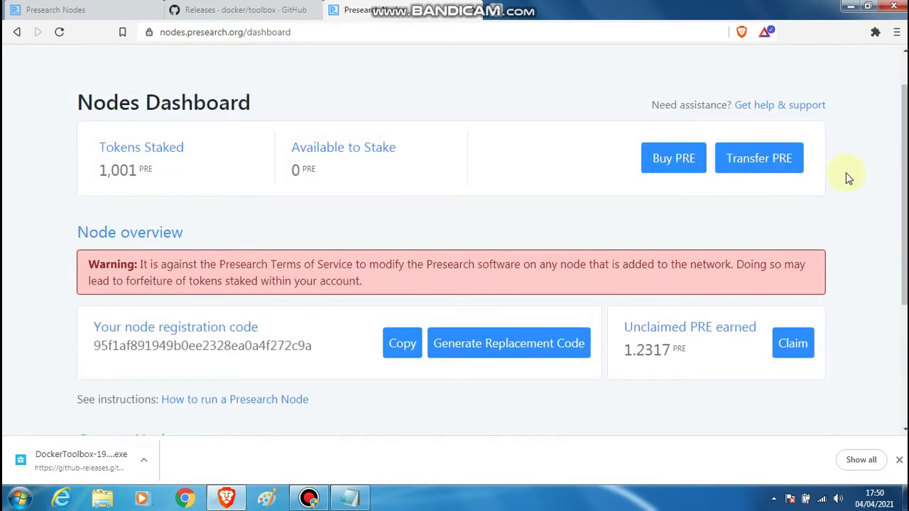
click(256, 11)
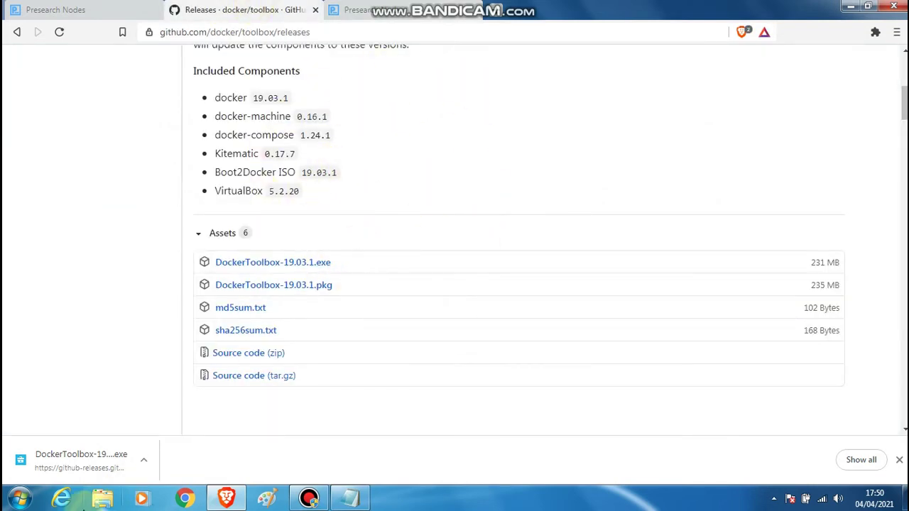
Step: Launch the downloaded DockerToolbox-19.03.1.exe past the unverified-publisher security warning
click(113, 466)
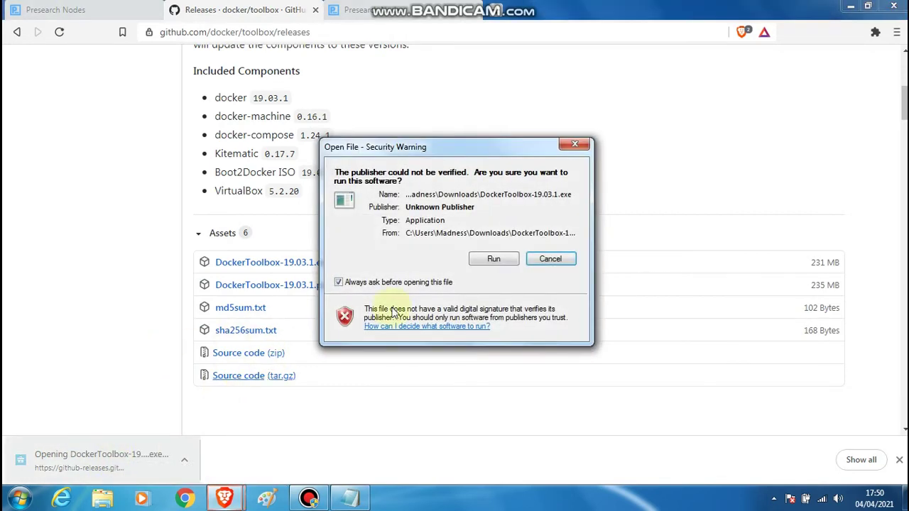
click(502, 262)
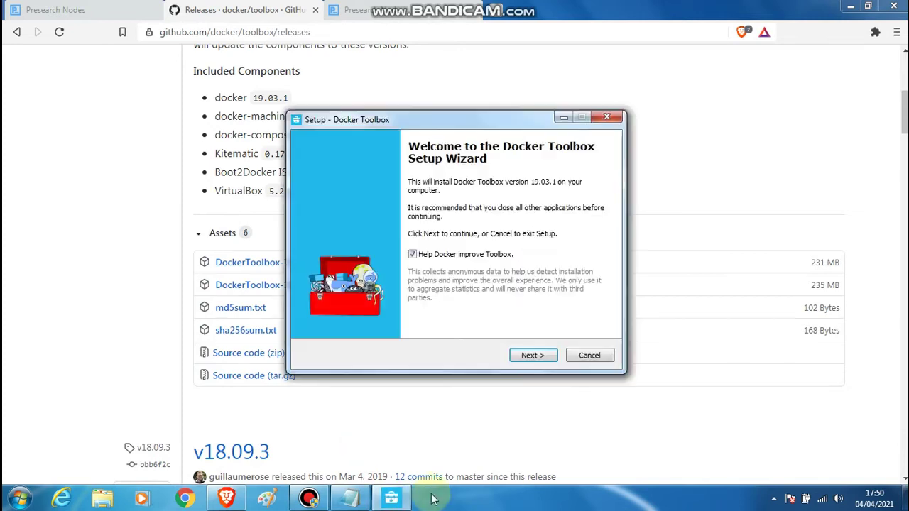
Step: Start a default full Docker Toolbox install to C:\Program Files\Docker Toolbox, then minimize the installer
click(531, 355)
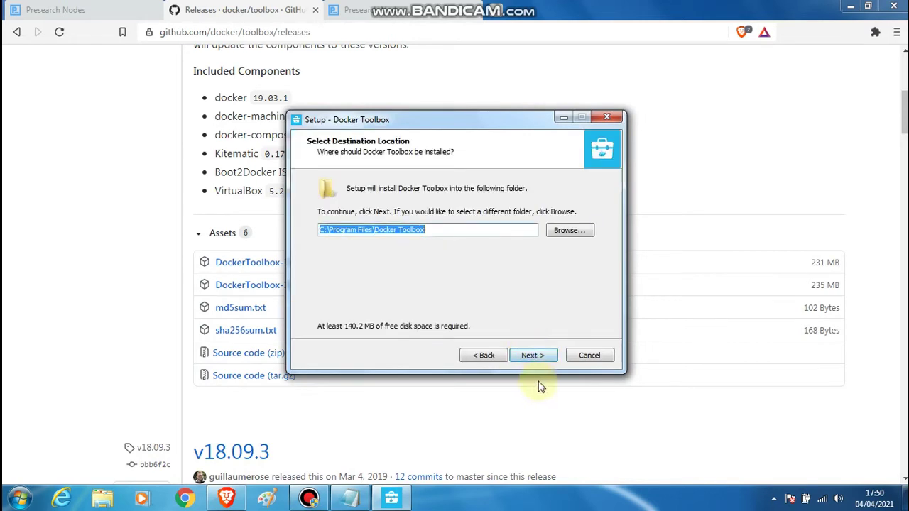
click(543, 360)
click(543, 358)
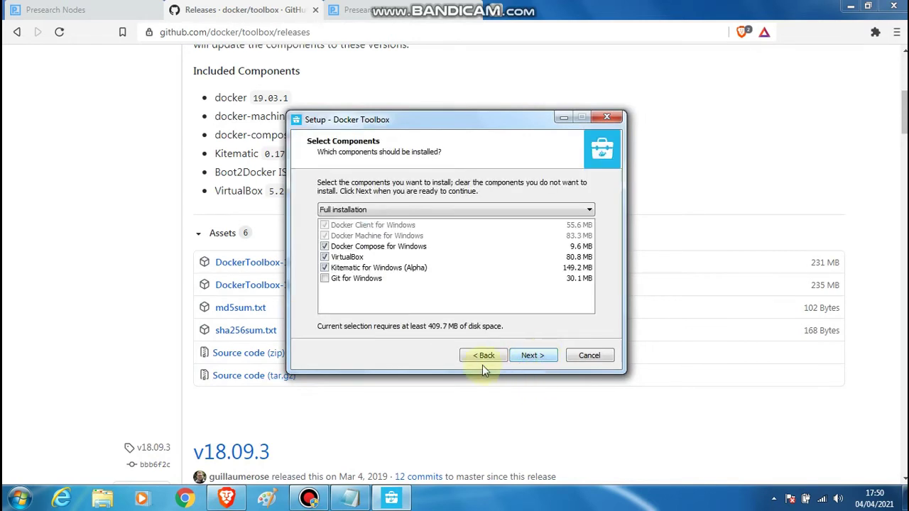
click(539, 362)
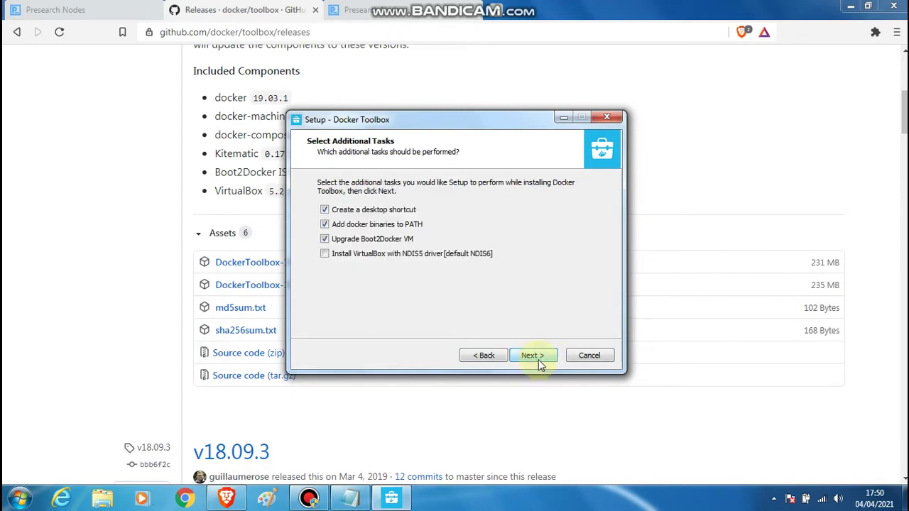
click(540, 362)
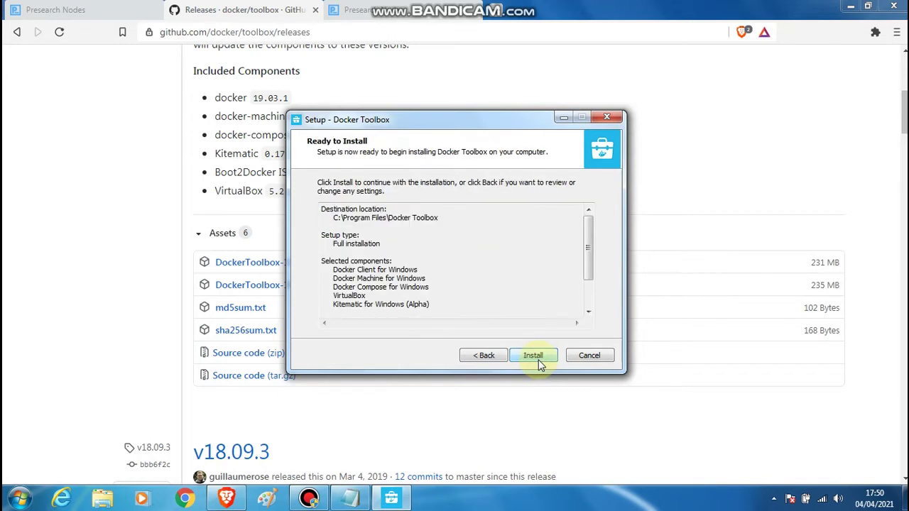
click(540, 362)
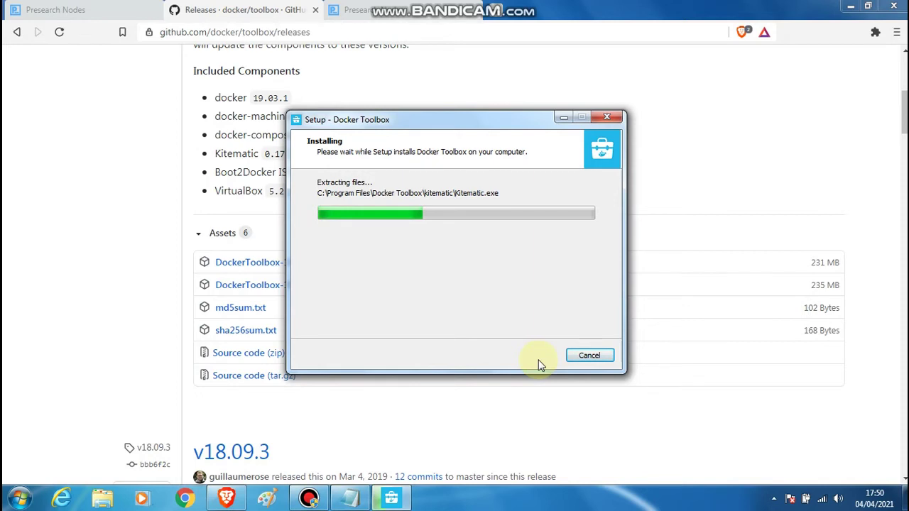
click(564, 116)
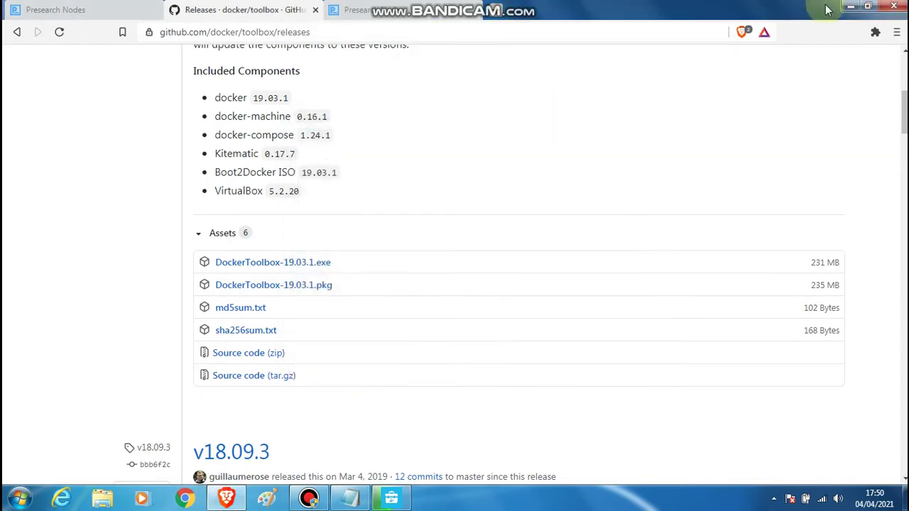
Step: Check the Docker Toolbox installer's progress once, then close the wizard when setup completes
click(851, 7)
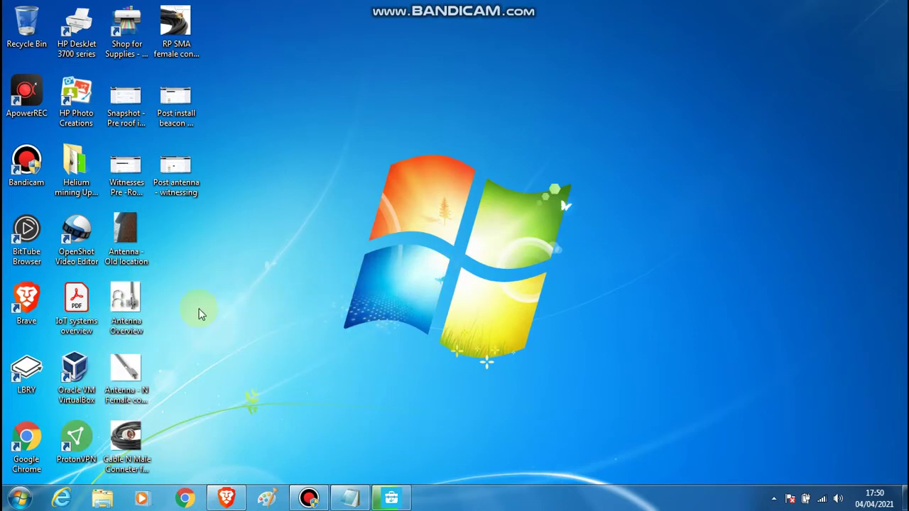
click(61, 396)
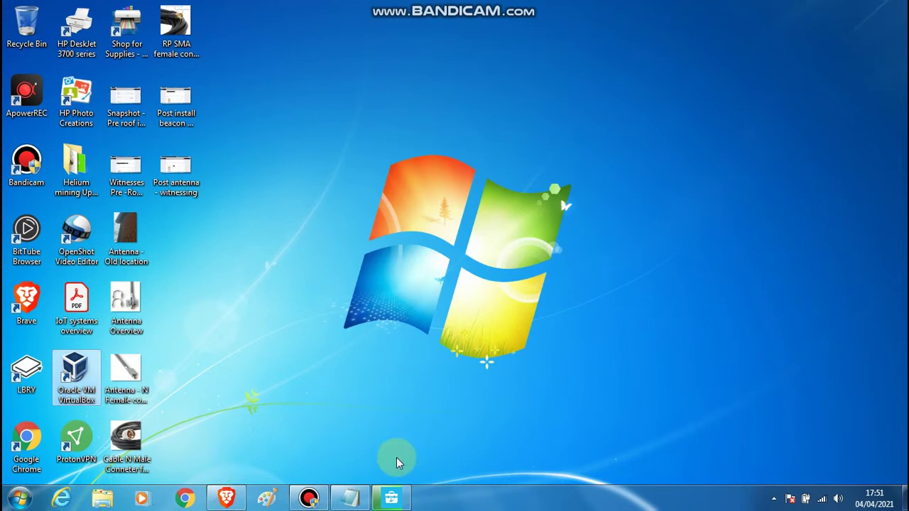
click(397, 497)
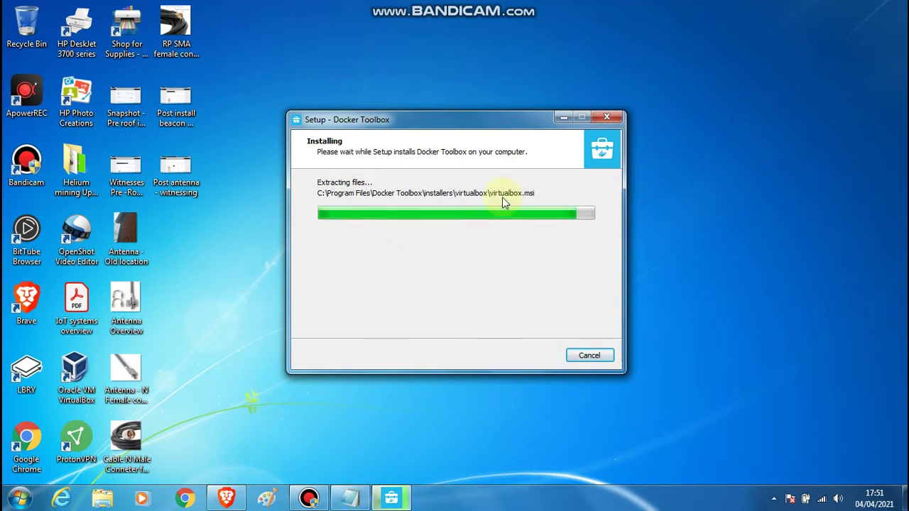
click(562, 118)
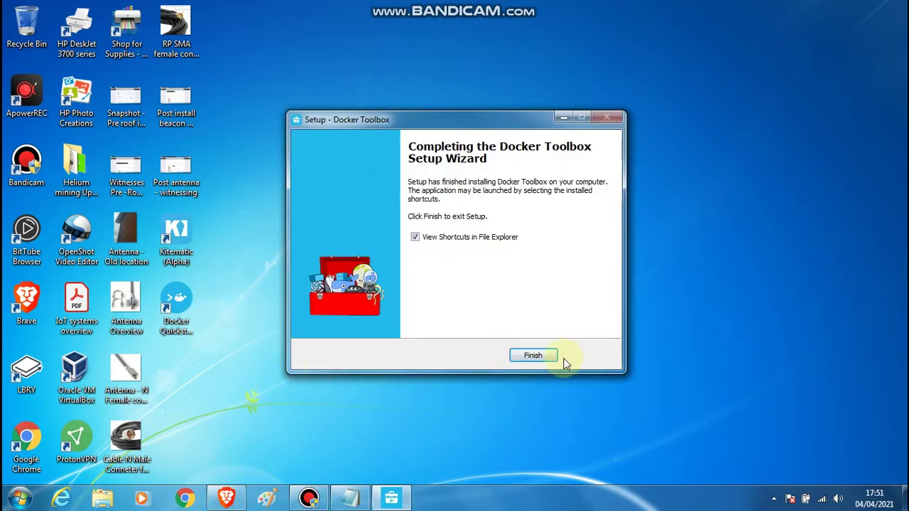
click(544, 356)
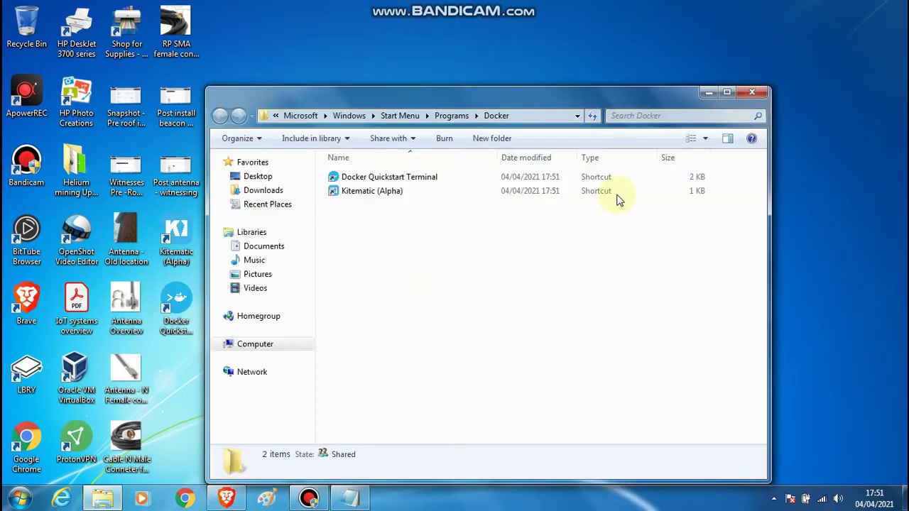
Step: Launch Docker Quickstart Terminal twice; each attempt fails looking for vboxmanage.exe and is closed
double_click(399, 179)
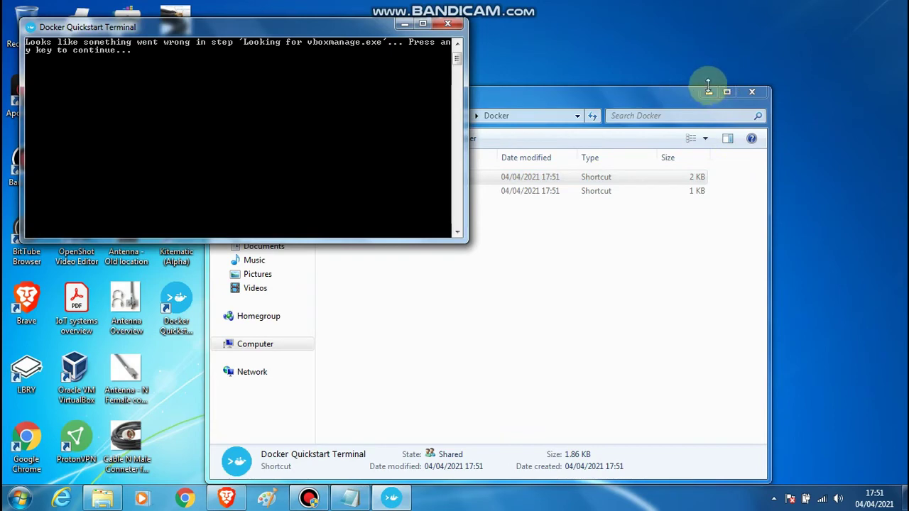
click(708, 92)
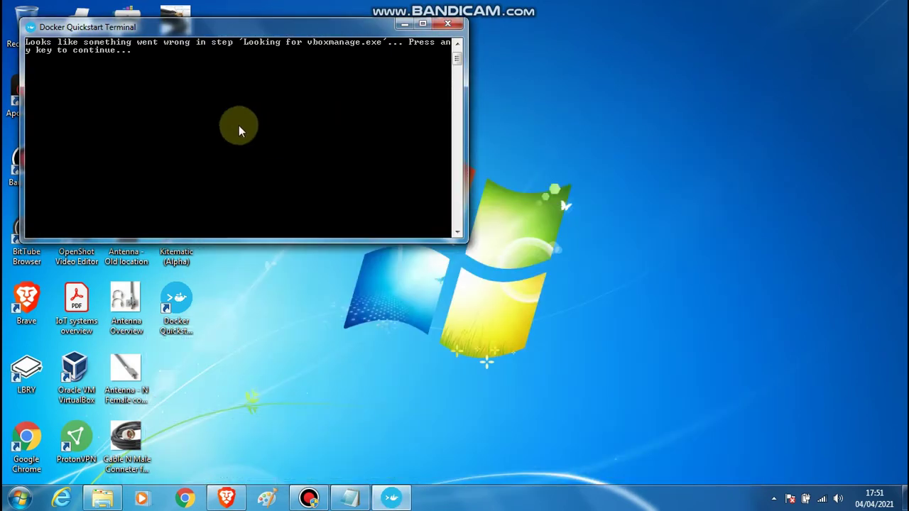
key(Return)
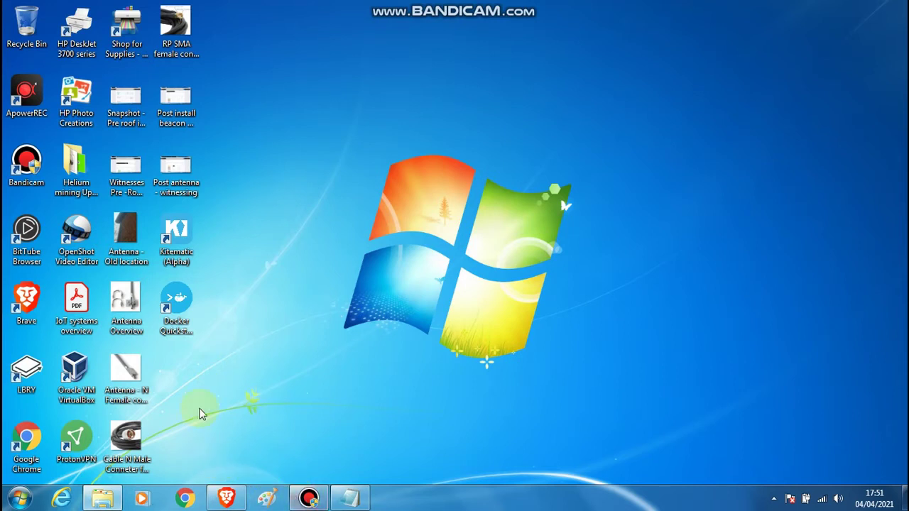
double_click(189, 310)
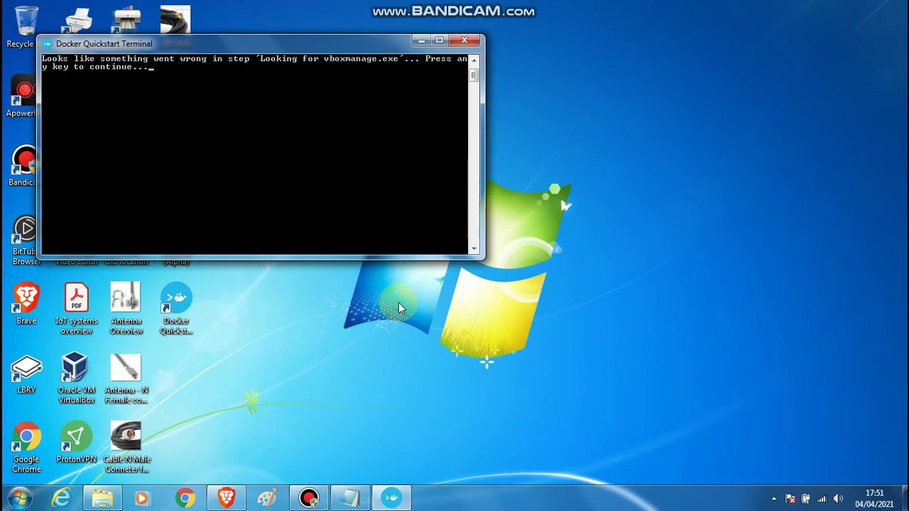
click(475, 45)
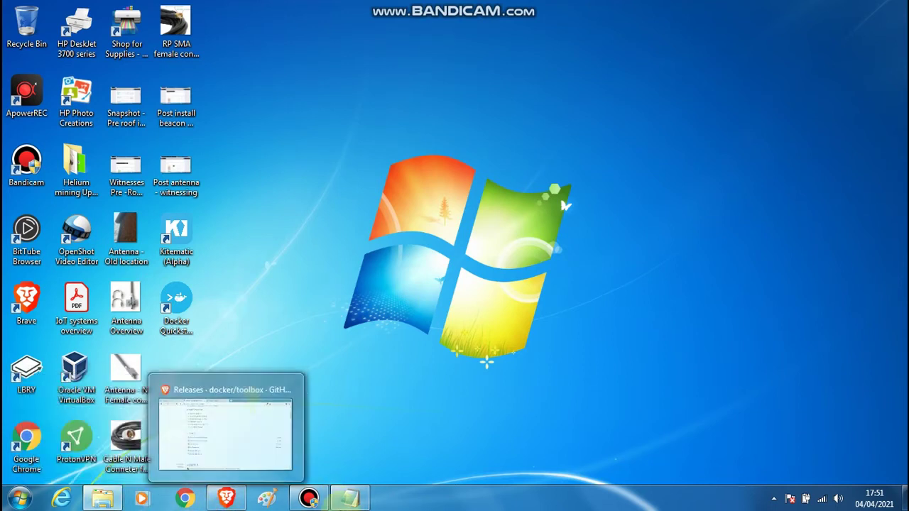
Step: Bring Brave back, glance at the Presearch Nodes Dashboard, and return to the Run a Node page
mouse_move(323, 504)
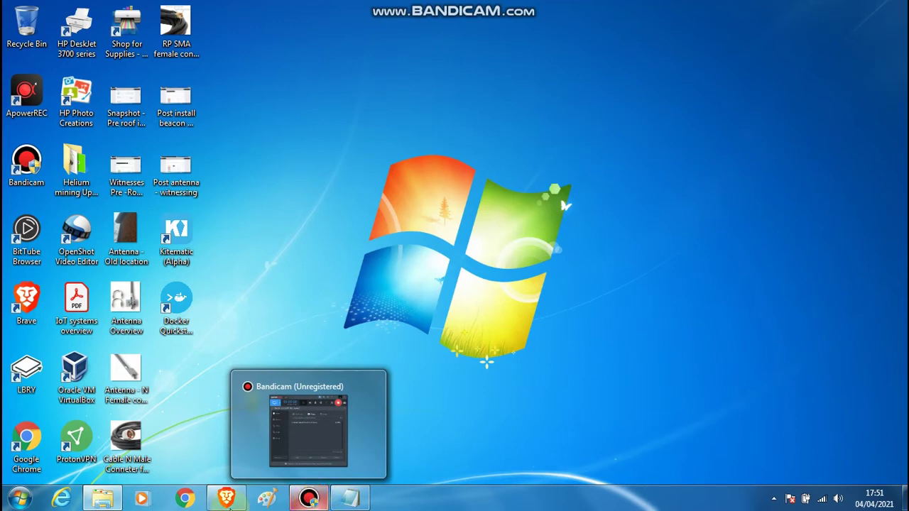
click(226, 500)
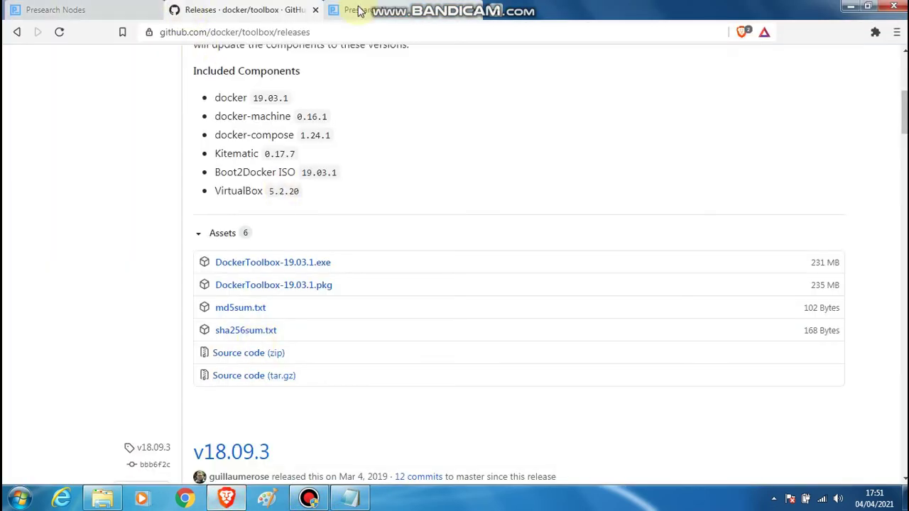
click(71, 13)
click(416, 14)
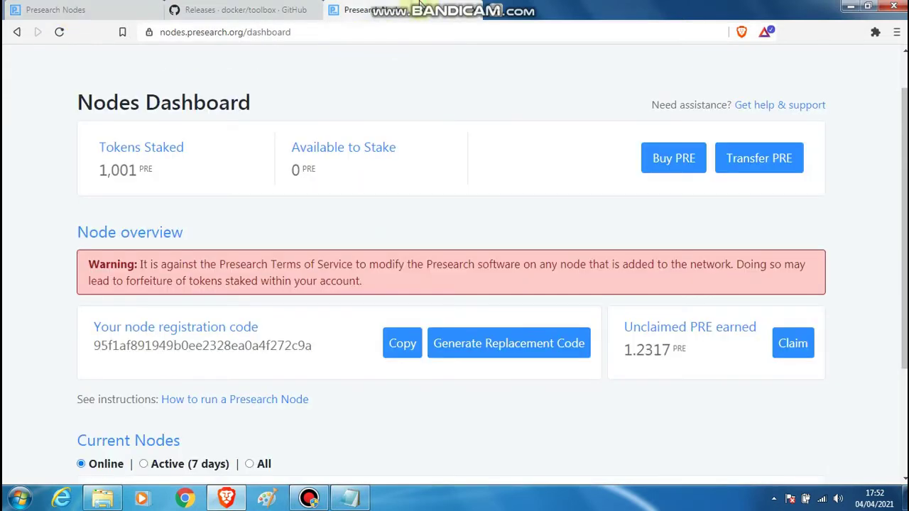
scroll(905, 213, down, 2)
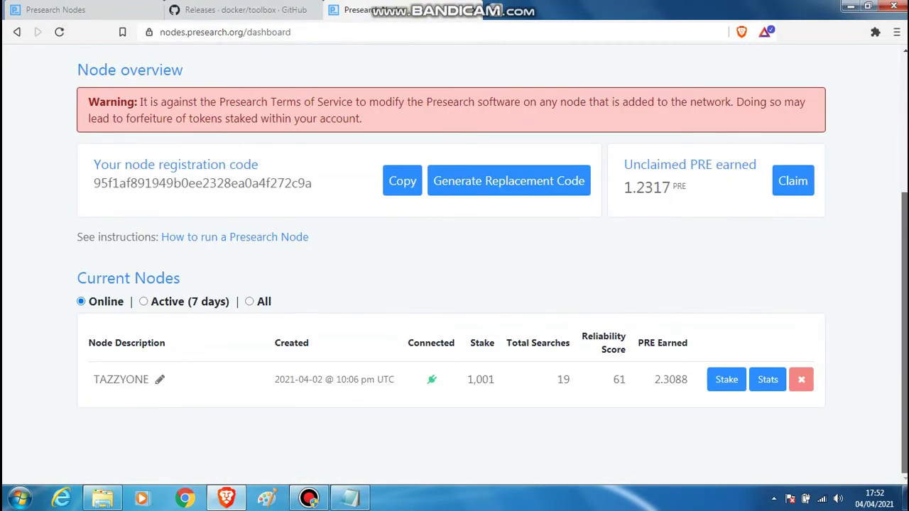
scroll(905, 213, up, 3)
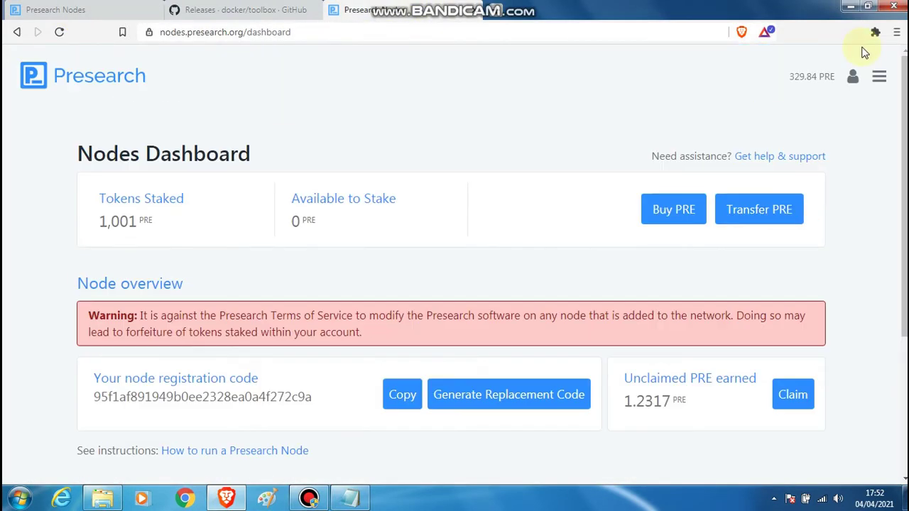
click(498, 14)
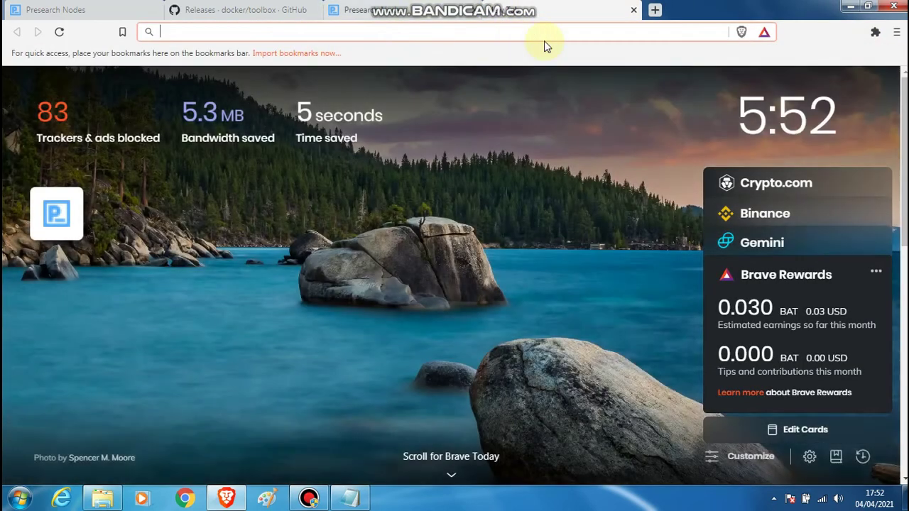
click(636, 10)
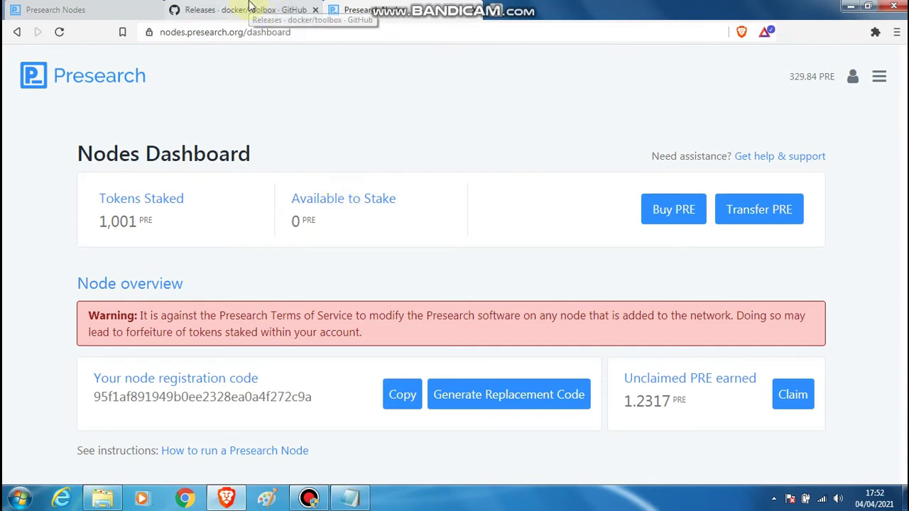
click(134, 13)
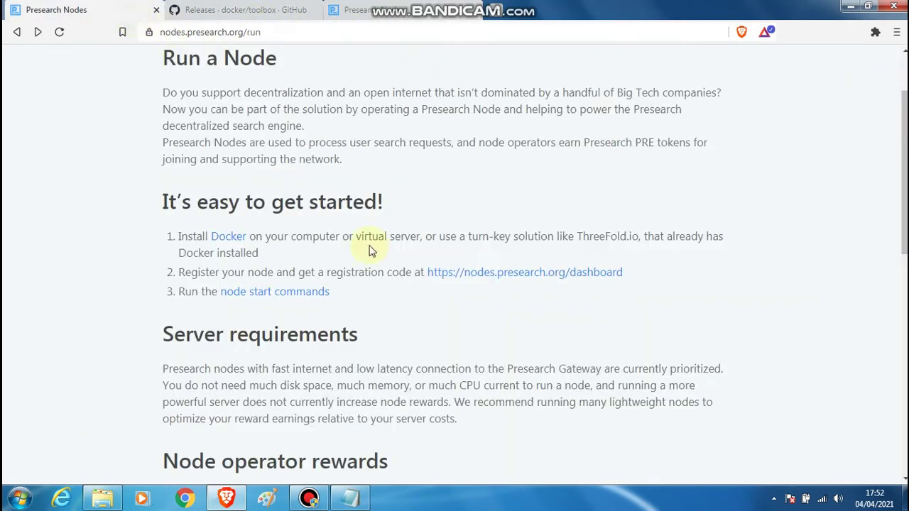
Step: Open the Node Setup Instructions and copy the Windows version of the docker node start command
click(280, 294)
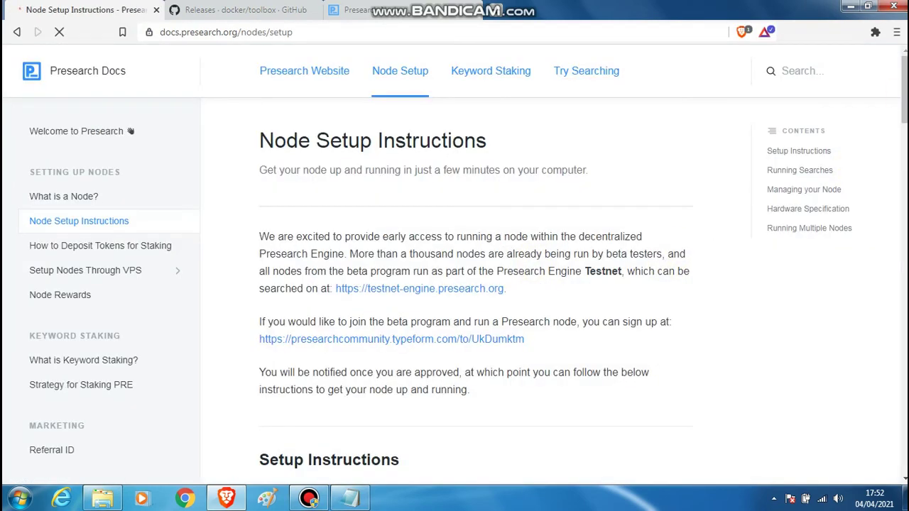
scroll(654, 384, down, 7)
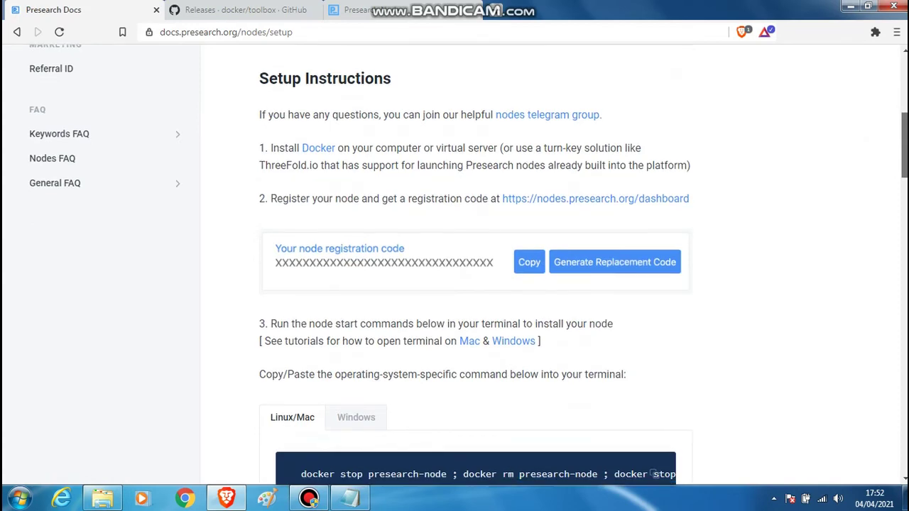
scroll(474, 284, down, 4)
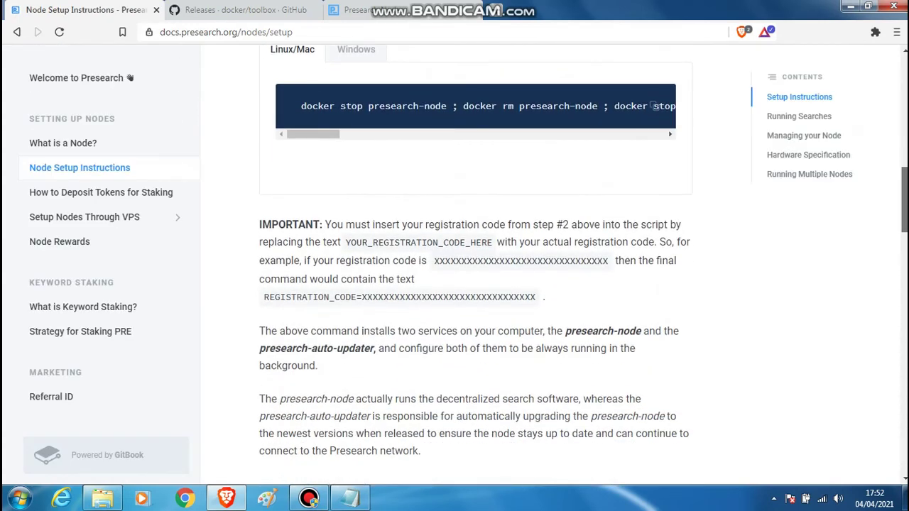
scroll(892, 186, down, 1)
scroll(891, 186, up, 2)
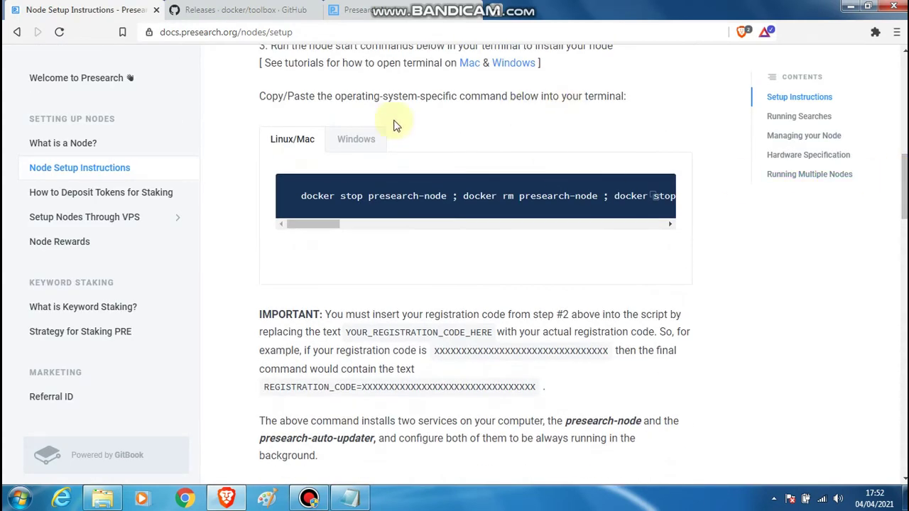
click(348, 138)
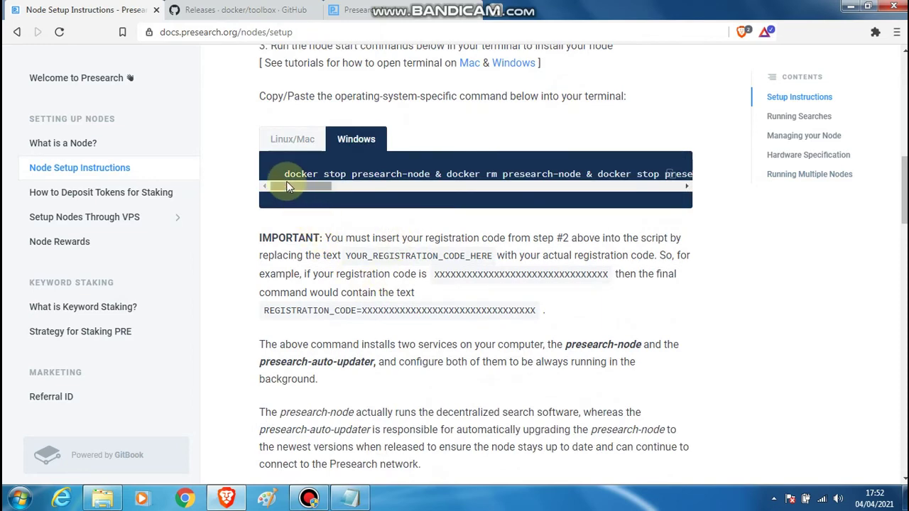
drag(284, 174, 692, 172)
right_click(657, 175)
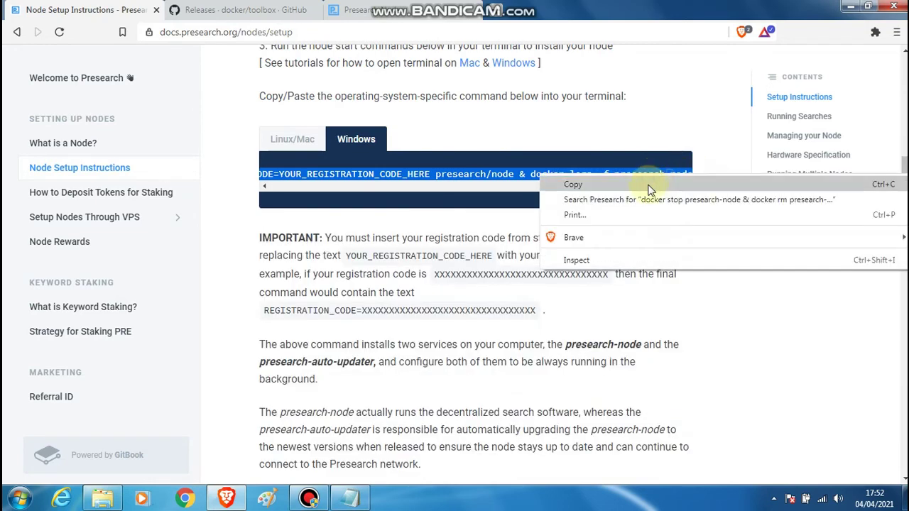
click(649, 187)
Step: Paste the Windows docker command into Notepad on a new line below the GitHub URL
click(350, 498)
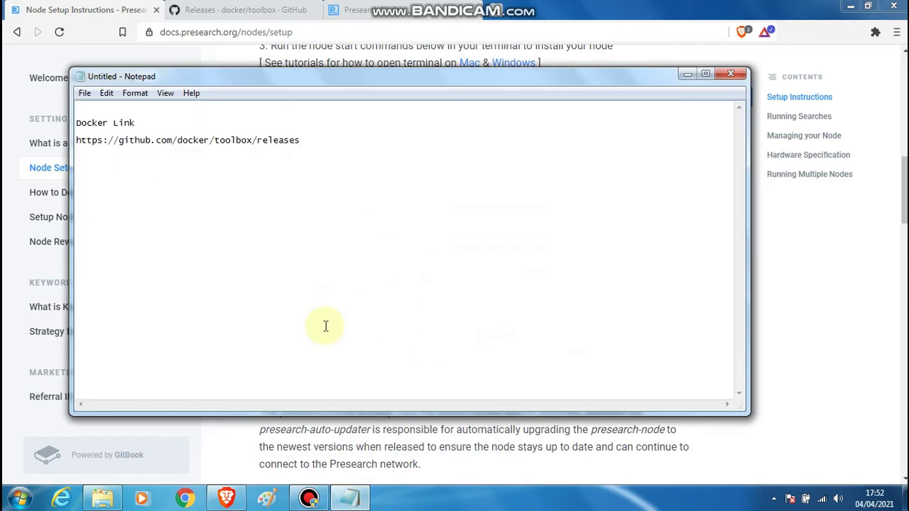
key(Return)
key(ctrl+v)
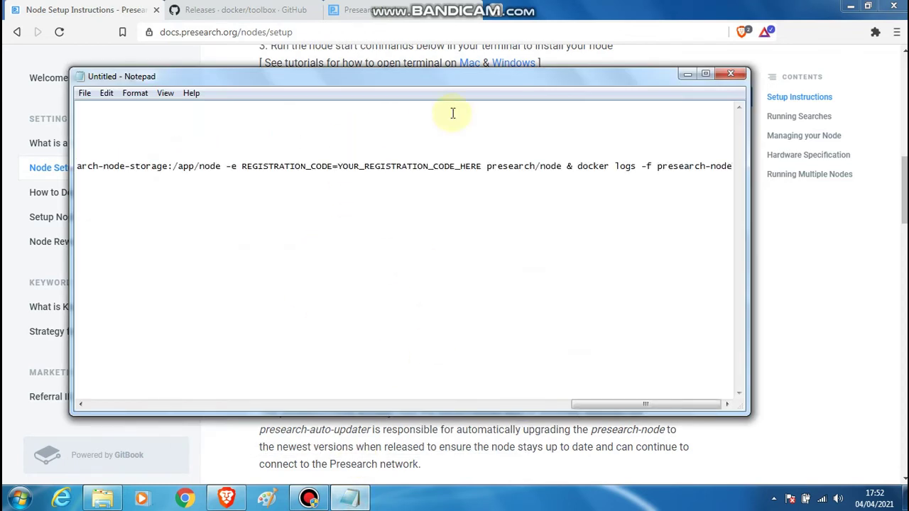
click(686, 73)
click(355, 10)
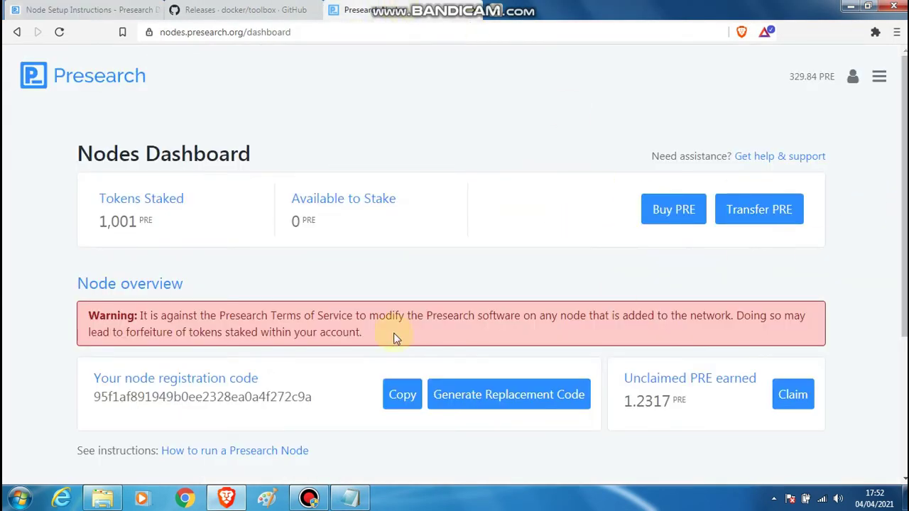
Step: Copy the node registration code from the Dashboard and return to the Node Setup Instructions tab
drag(312, 397, 94, 396)
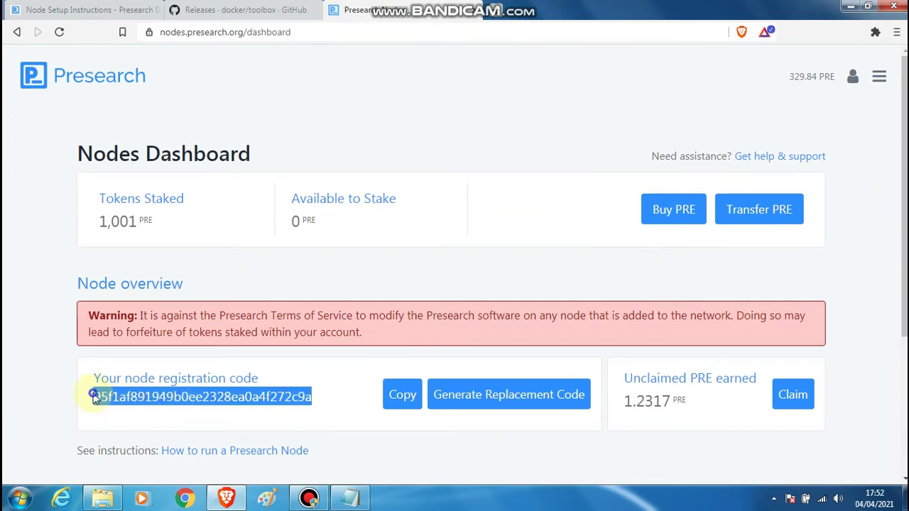
right_click(94, 396)
click(141, 304)
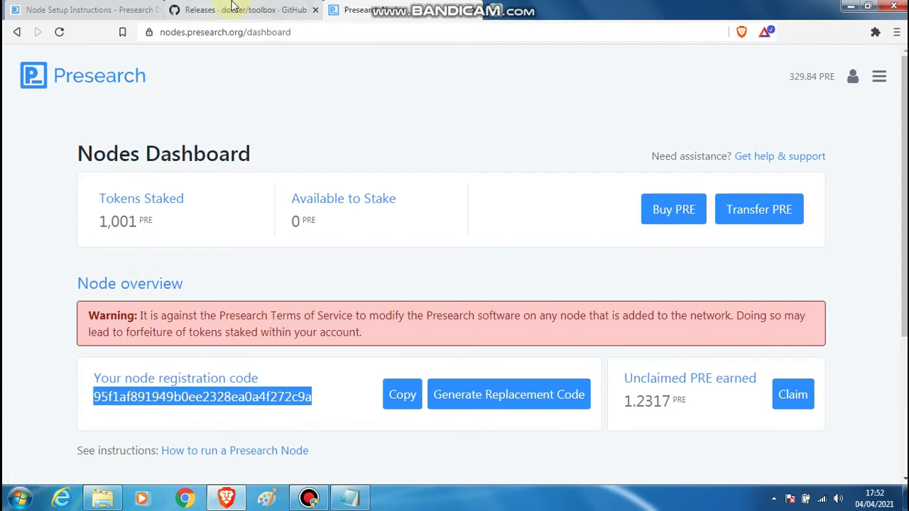
click(122, 8)
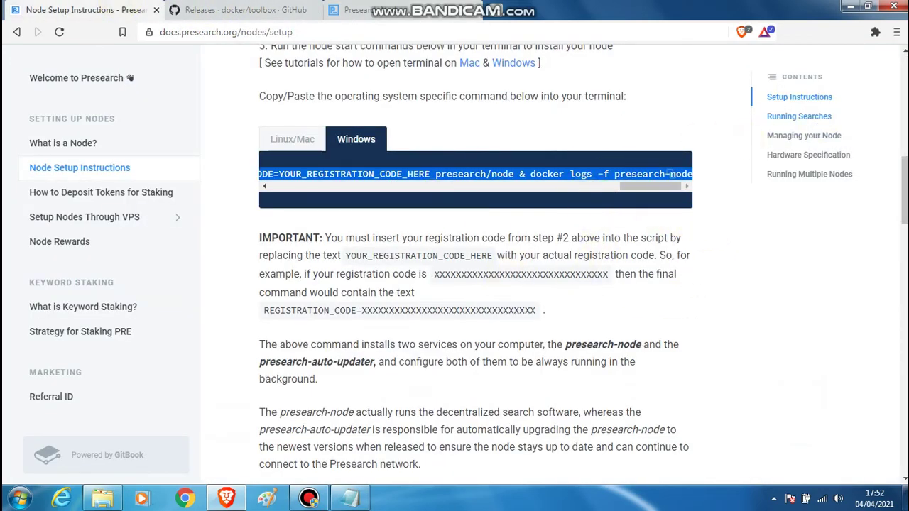
Step: In Notepad, replace YOUR_REGISTRATION_CODE_HERE in the docker command with the copied registration code
click(351, 499)
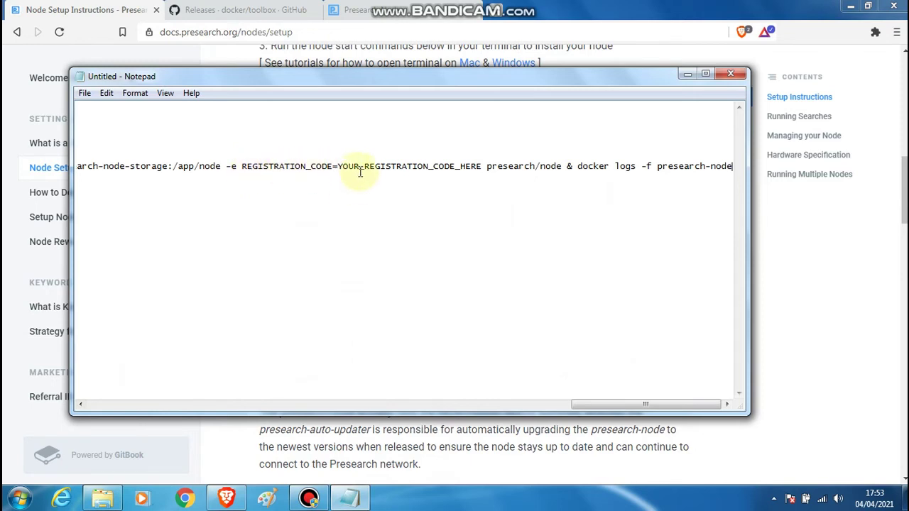
drag(338, 167, 599, 171)
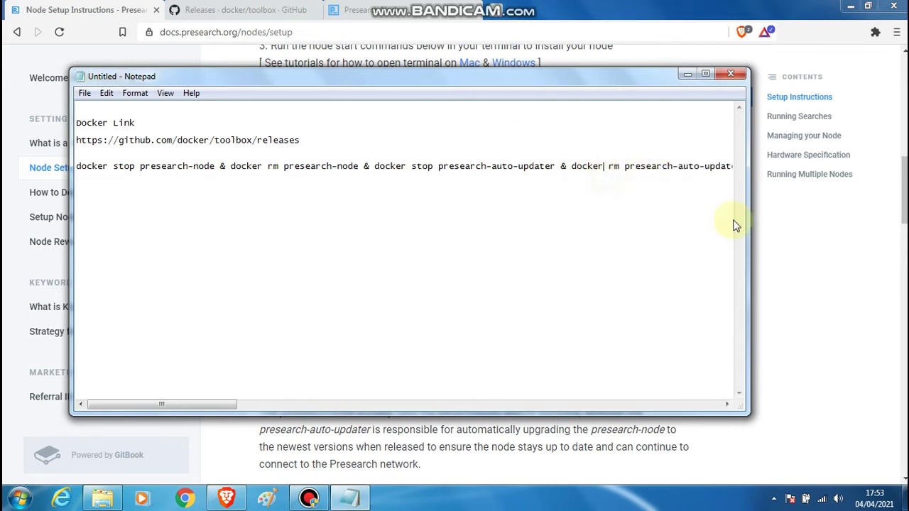
click(727, 404)
drag(726, 404, 727, 405)
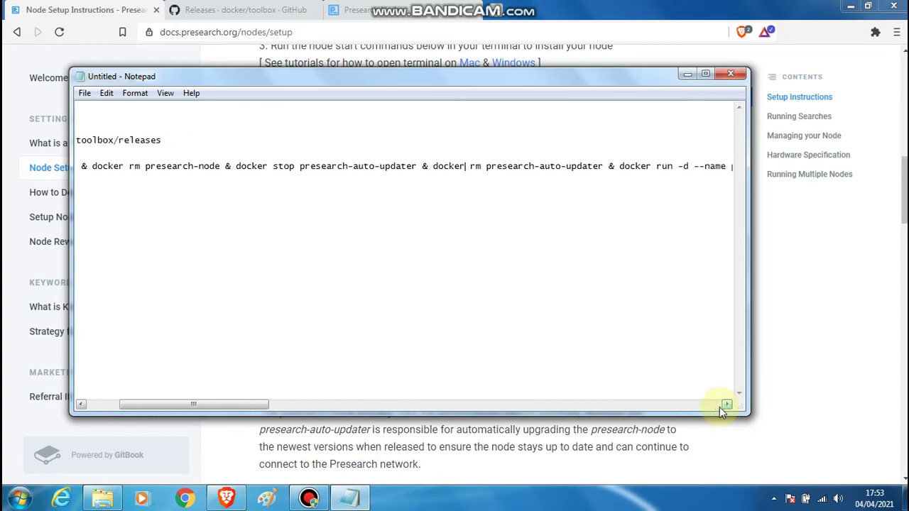
drag(256, 405, 725, 454)
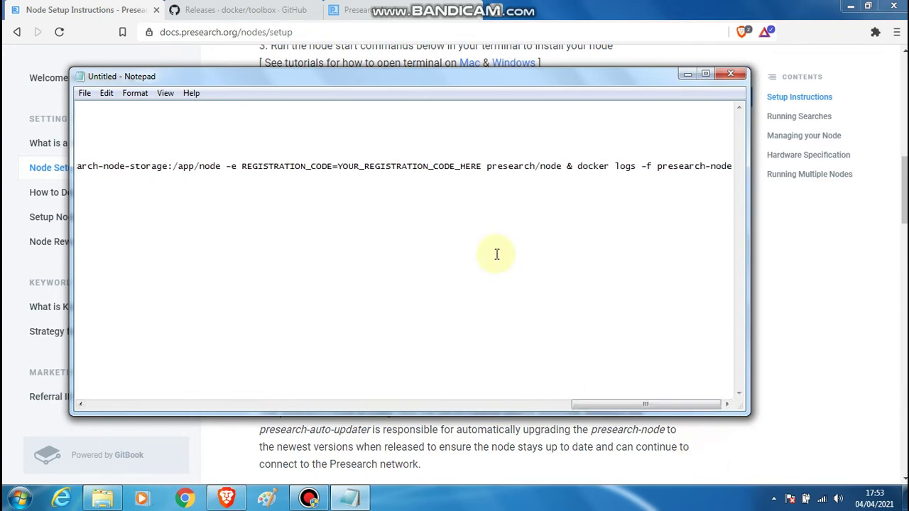
drag(483, 168, 338, 176)
key(ctrl+v)
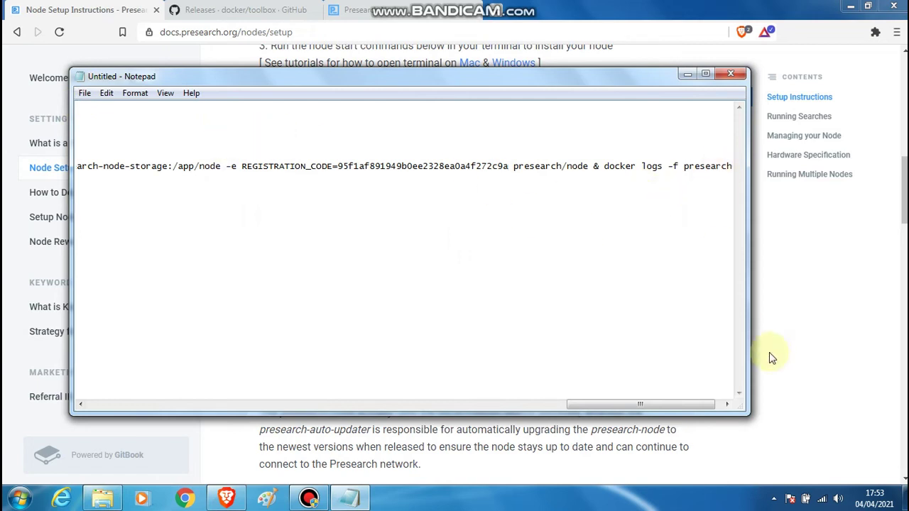
Step: Copy the whole completed docker command line and minimize Notepad
drag(676, 407, 99, 395)
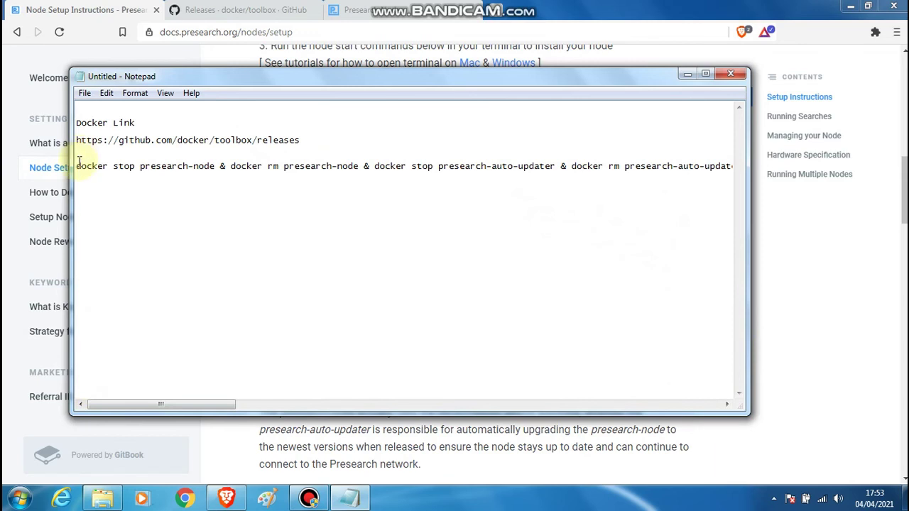
drag(76, 166, 844, 207)
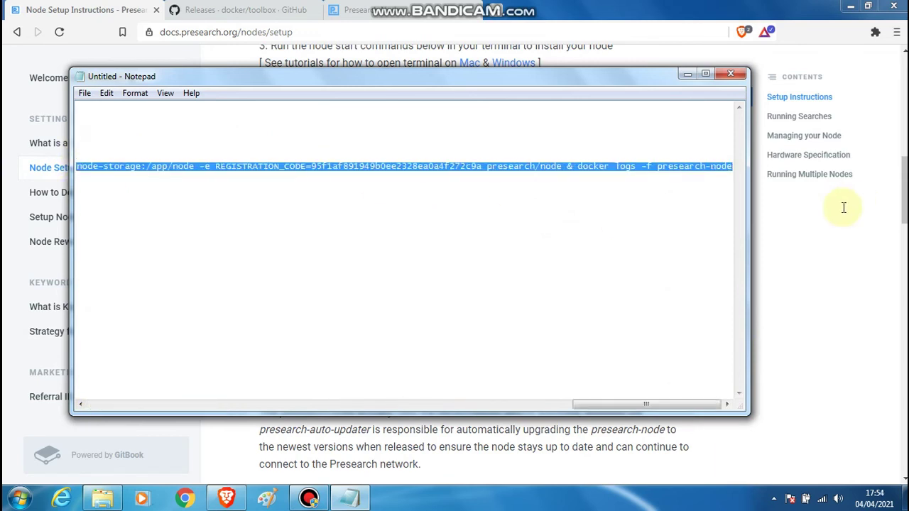
right_click(732, 166)
click(781, 205)
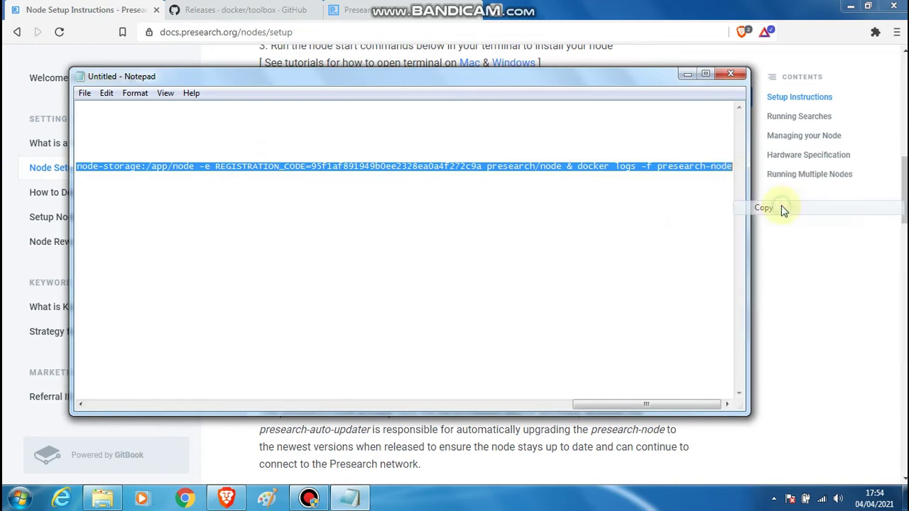
click(685, 73)
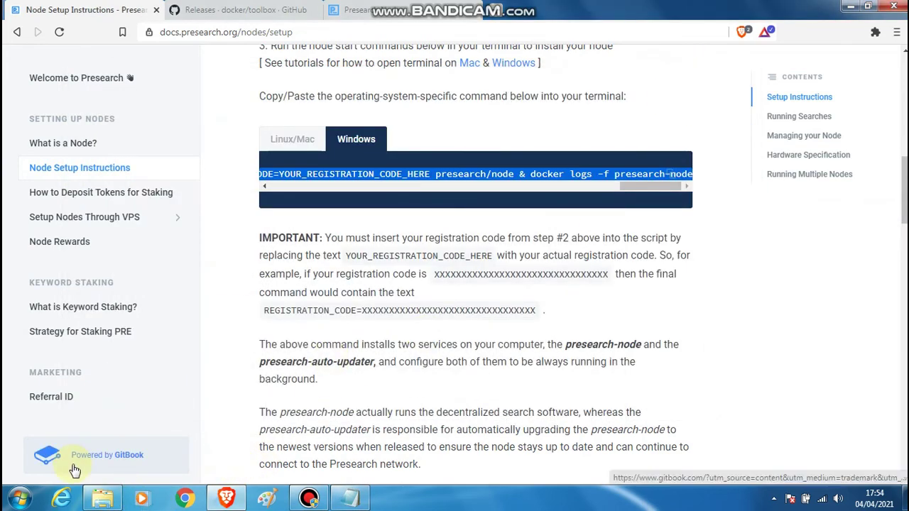
Step: Open Command Prompt from the Start search using 'cm'
click(22, 501)
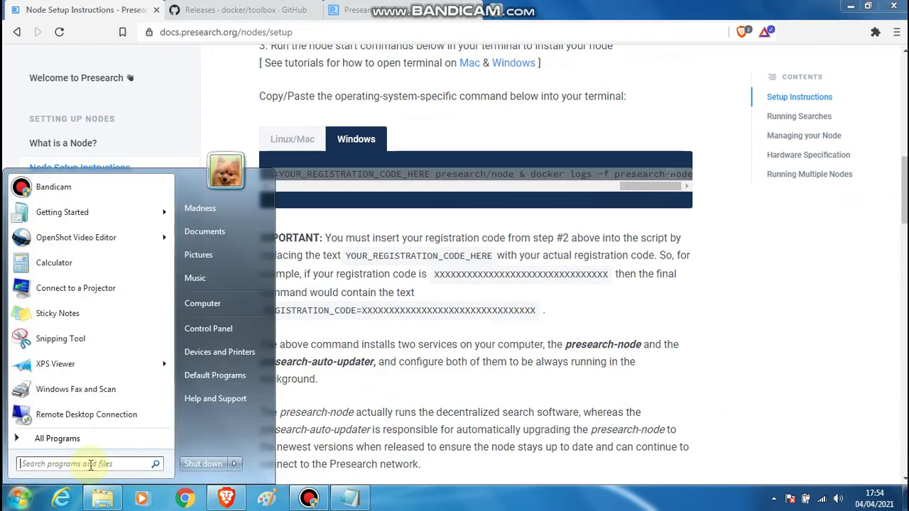
text(cm)
key(Return)
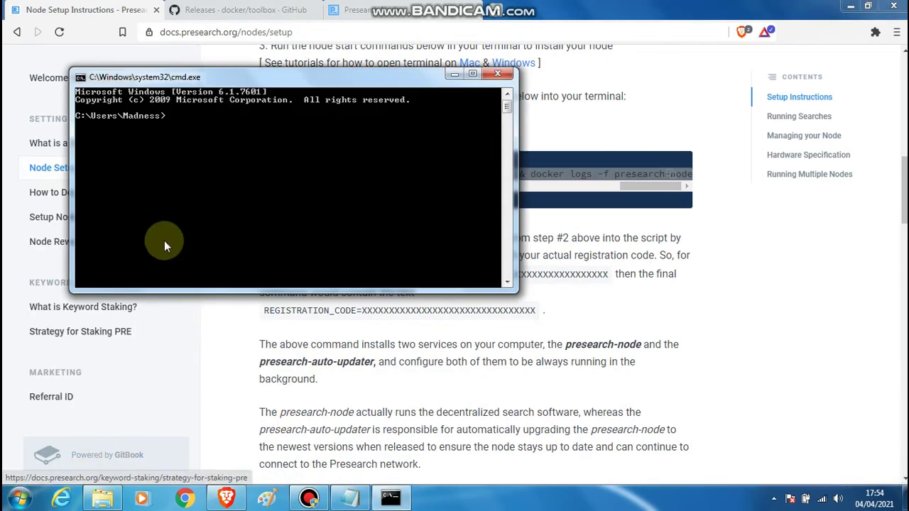
Step: Paste and run the Presearch node command, which fails as docker is not recognized, then close Command Prompt
key(ctrl+v)
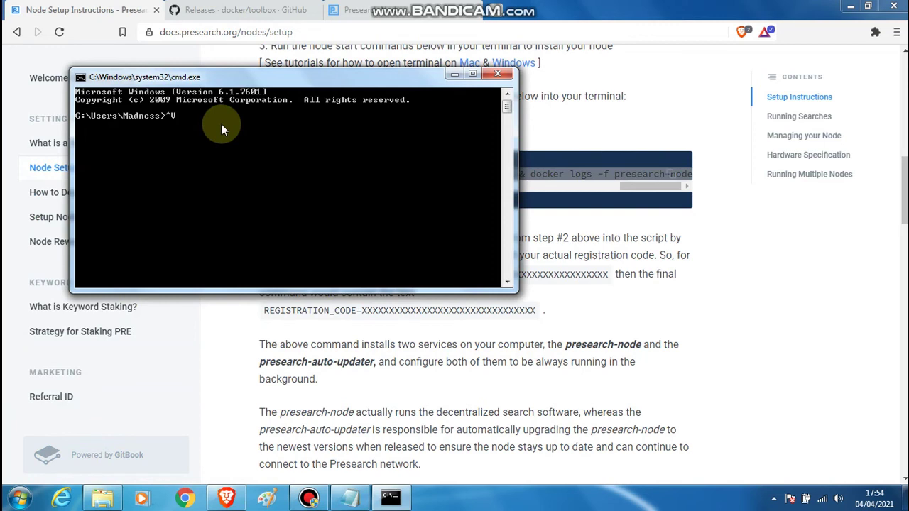
key(BackSpace)
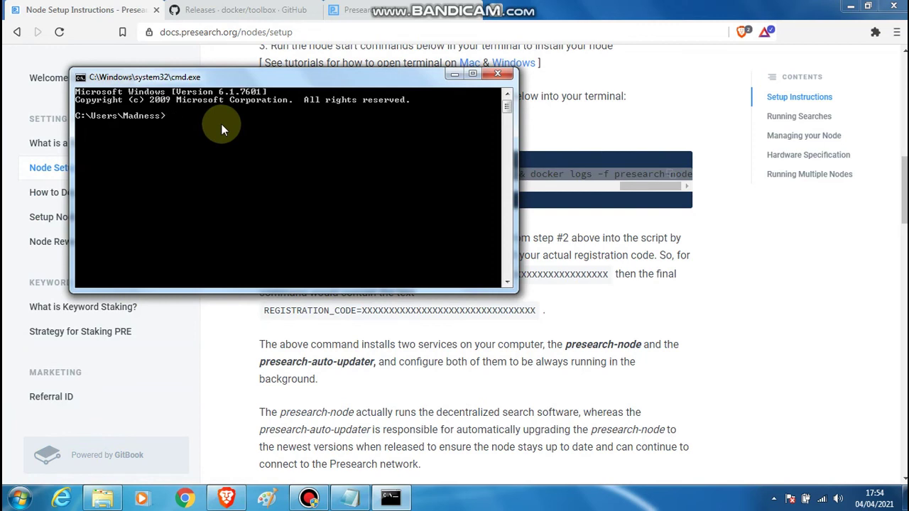
right_click(298, 81)
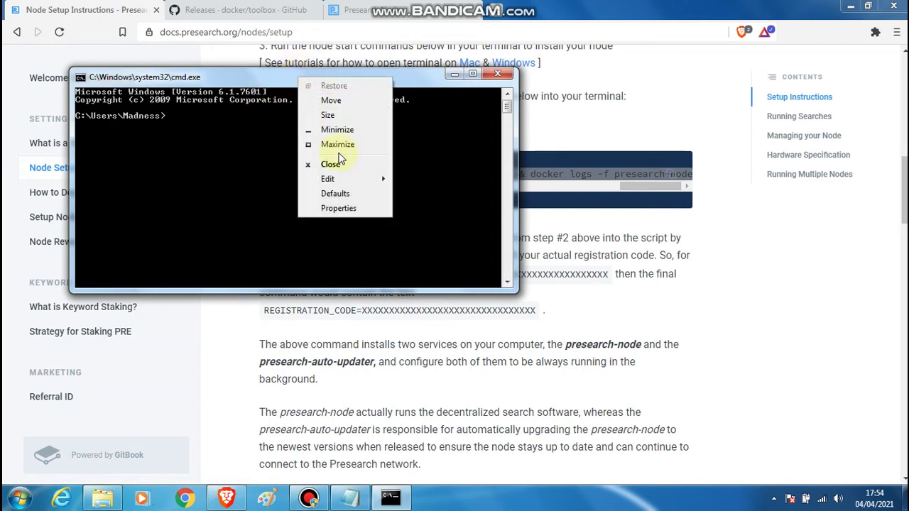
mouse_move(343, 181)
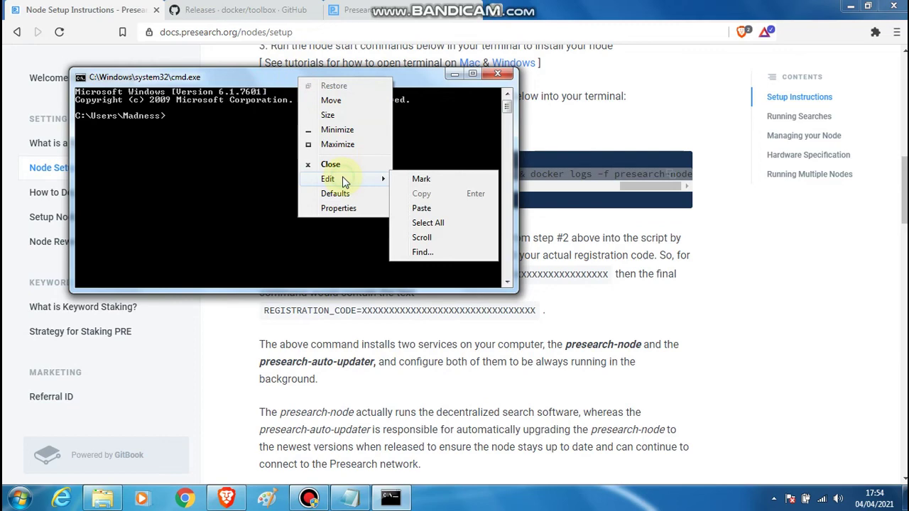
click(434, 212)
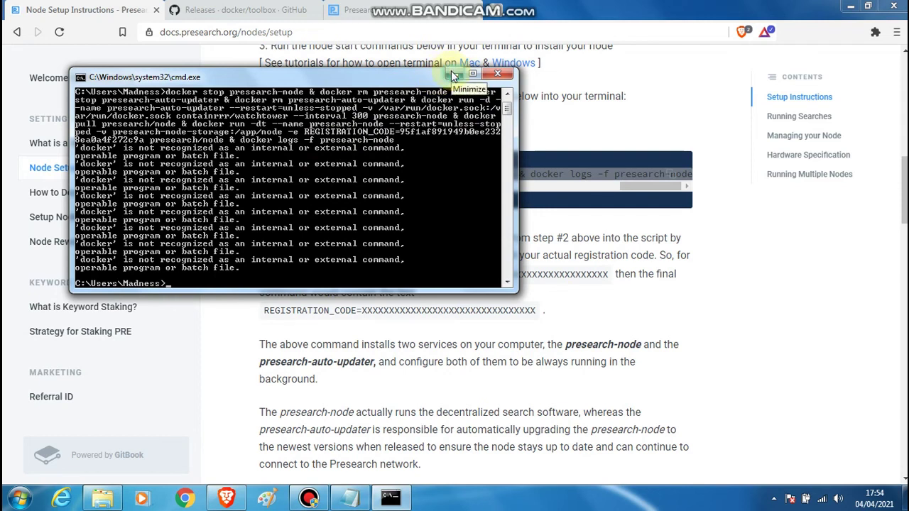
click(502, 75)
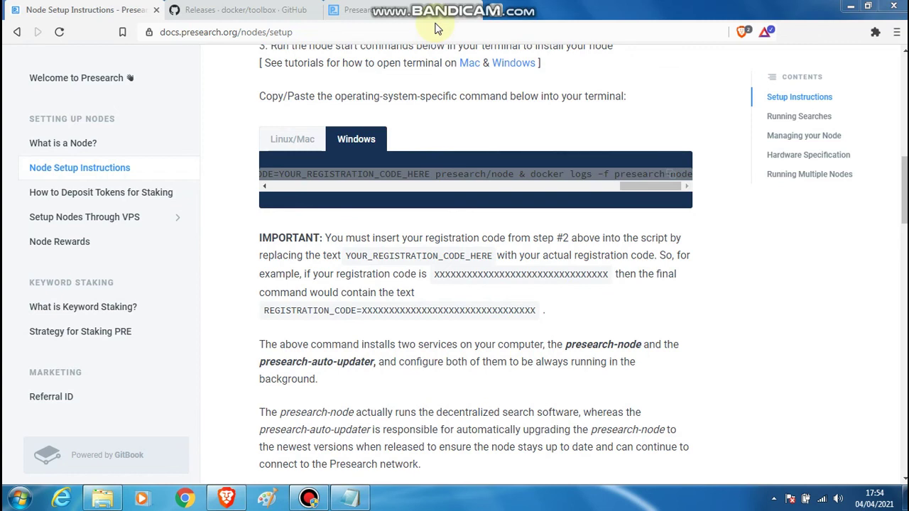
click(241, 9)
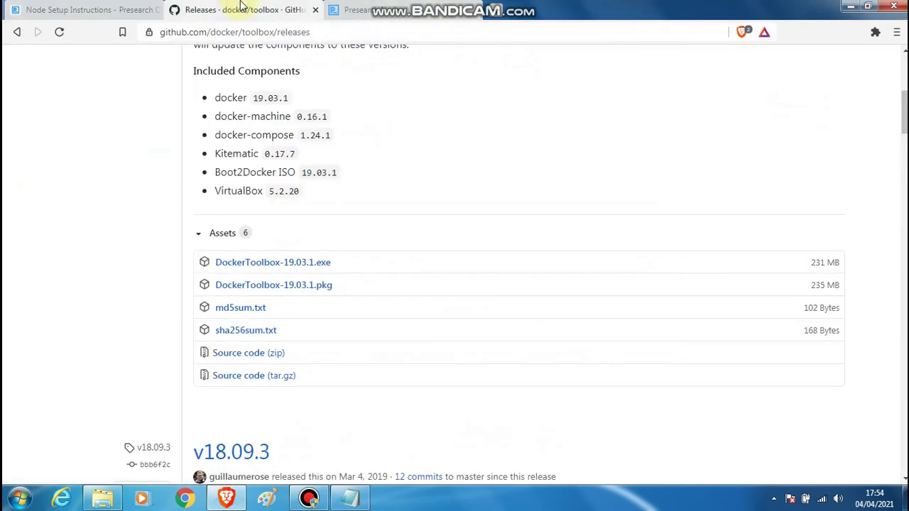